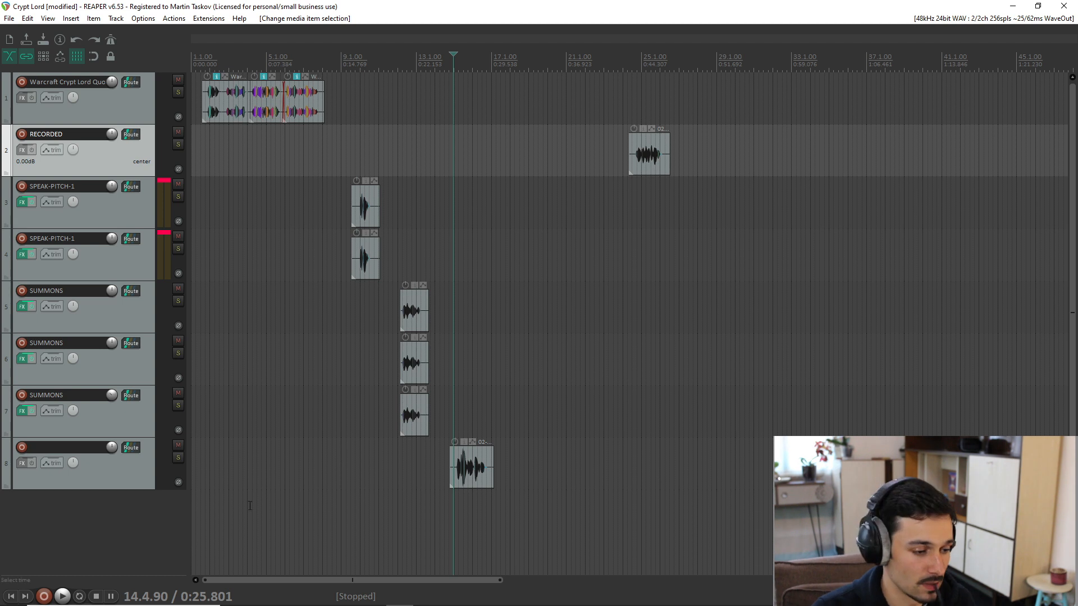
Step: Add the PitchMonster (Devious Machines) VST effect to track 8
left_click(99, 463)
left_click(23, 463)
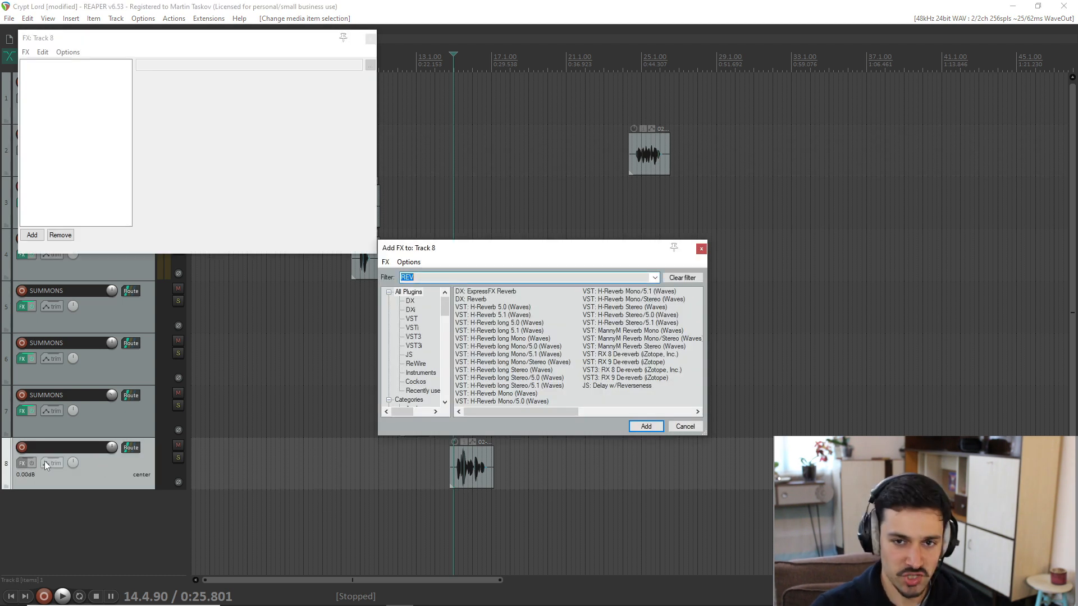
type("Pl")
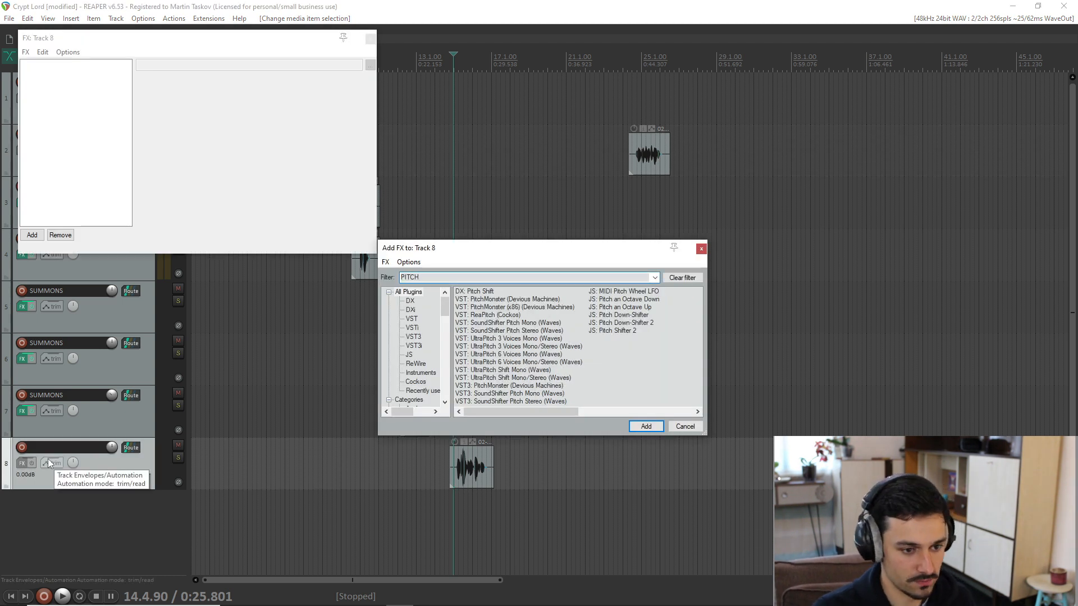
left_click(513, 299)
double_click(514, 301)
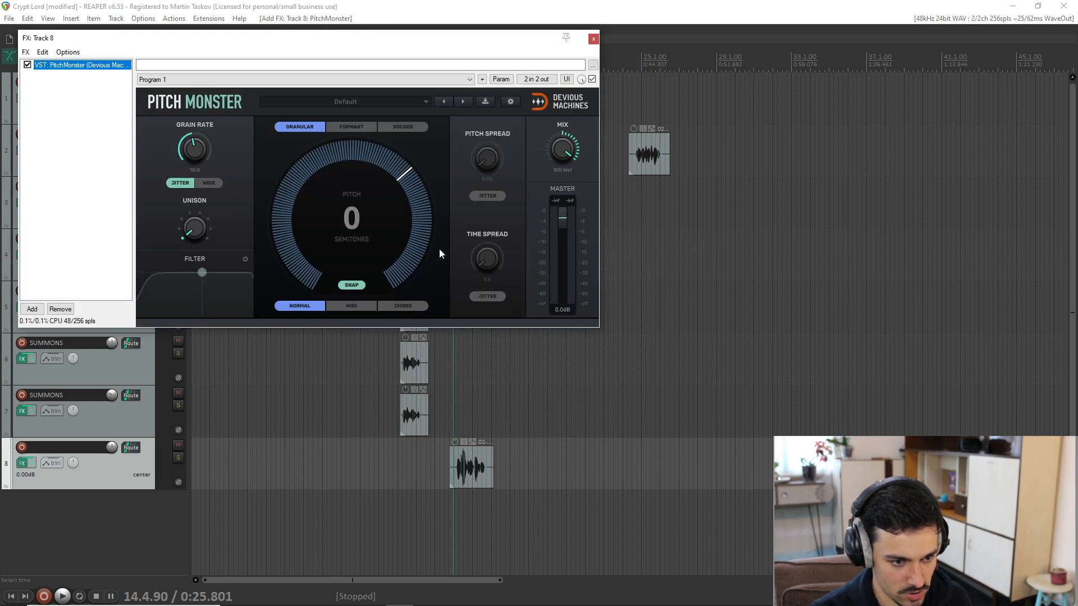
Step: Configure track 8's PitchMonster with pitch at -2 semitones, the Wide grain option on and a raised pitch spread
left_click_drag(440, 250, 440, 233)
left_click(649, 230)
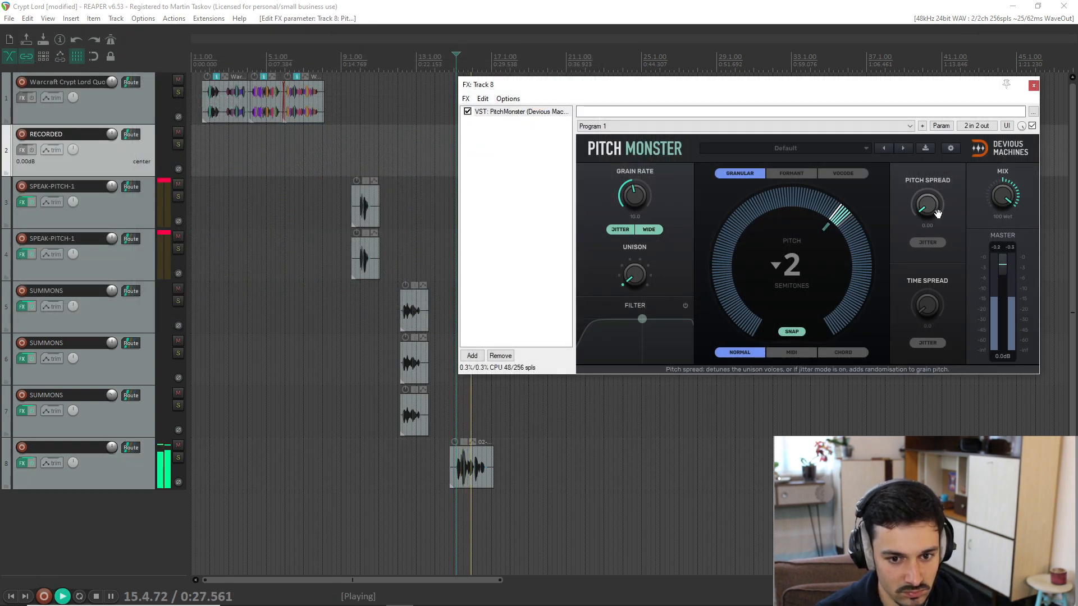
left_click_drag(937, 214, 928, 226)
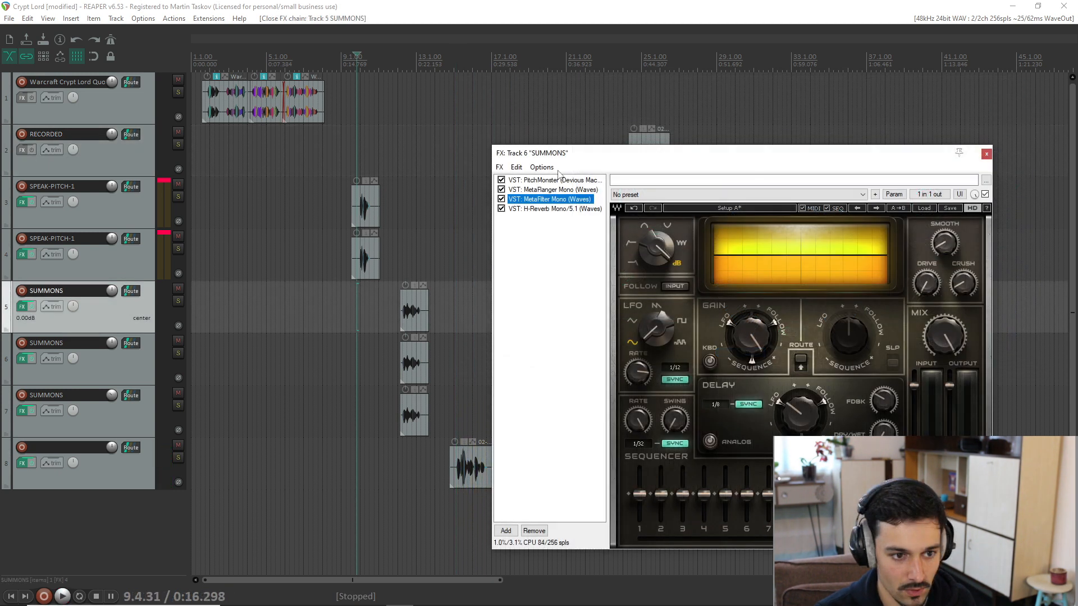
Step: Raise the PitchMonster pitch spread on the track 6 SUMMONS layer to about 0.56
left_click(555, 182)
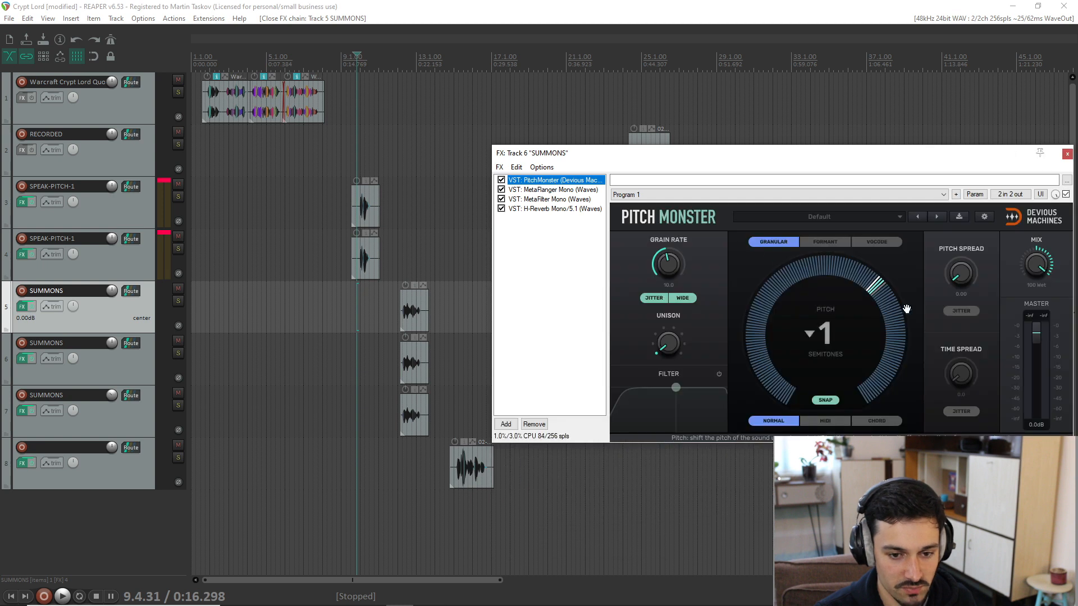
mouse_move(966, 266)
left_mouse_down()
mouse_move(960, 285)
mouse_move(952, 278)
left_mouse_up()
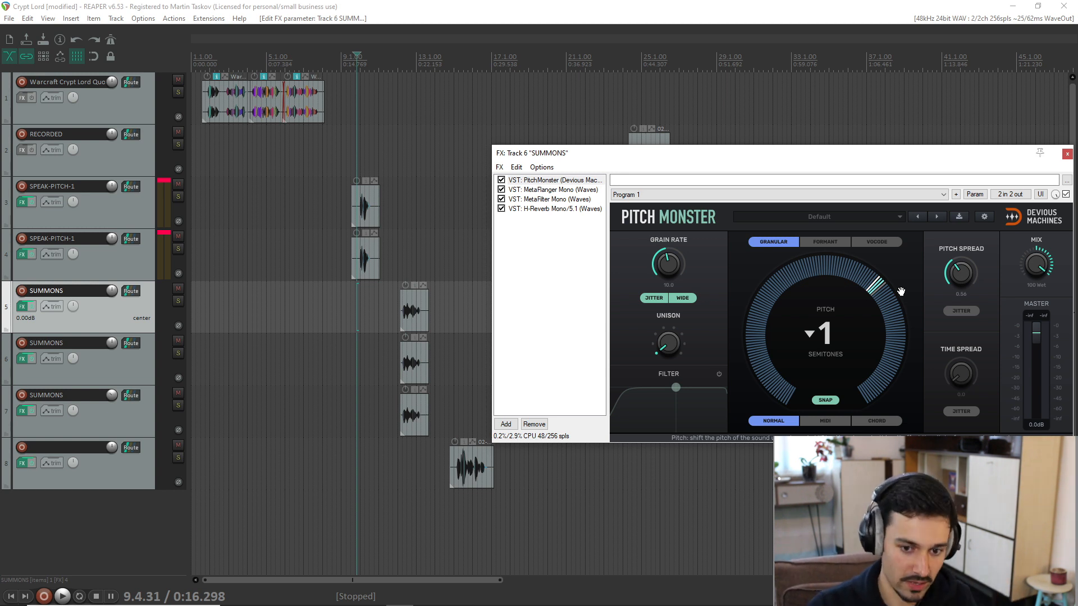
left_click(1067, 154)
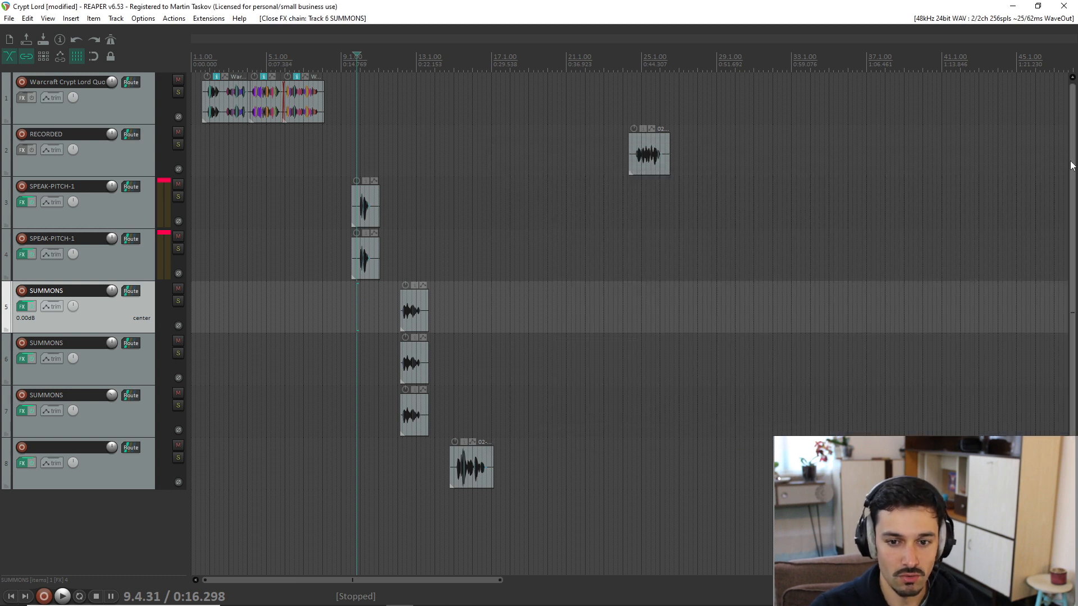
Step: Raise the PitchMonster pitch spread on the track 7 SUMMONS layer to about 0.46
left_click(22, 414)
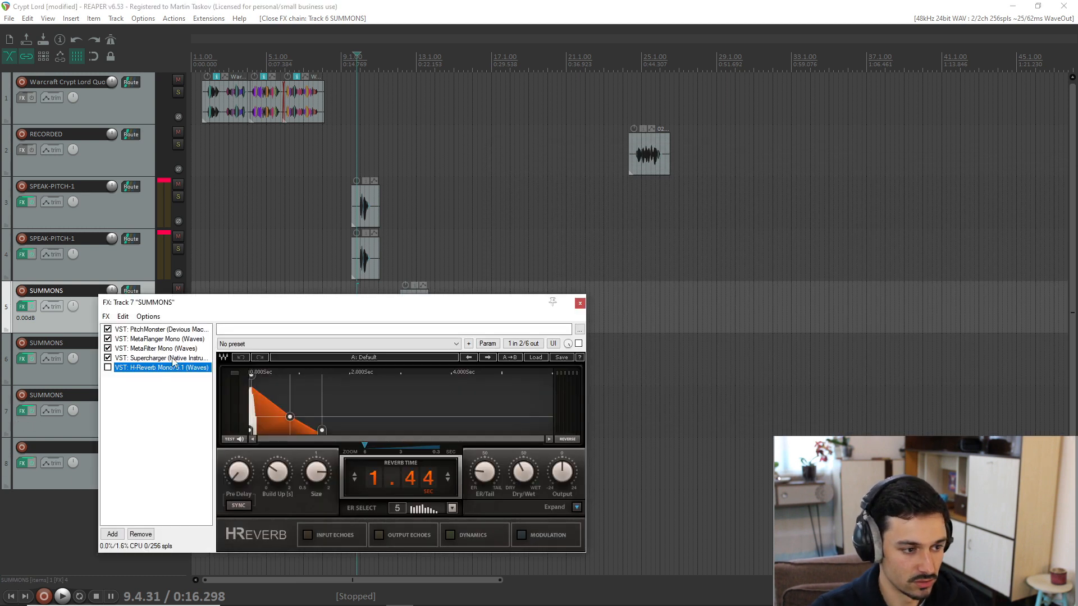
left_click(163, 331)
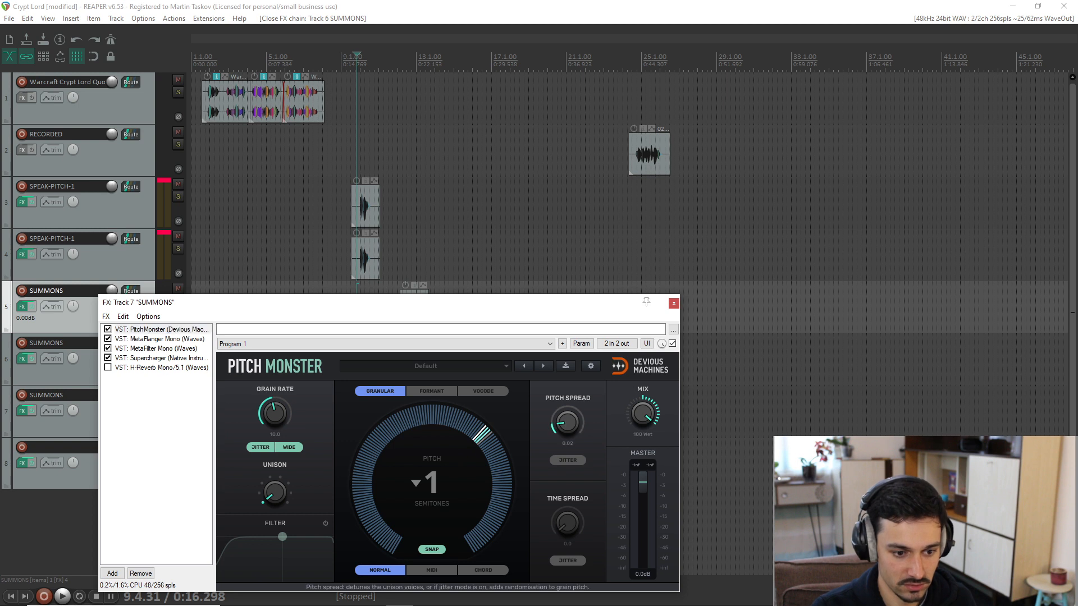
left_click(572, 425)
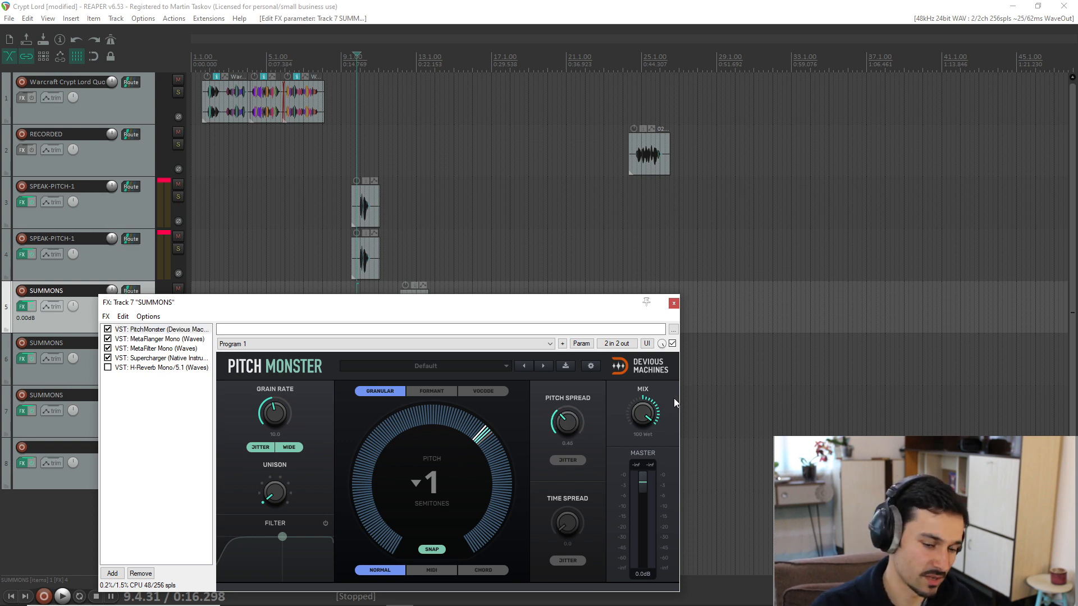
left_click(673, 303)
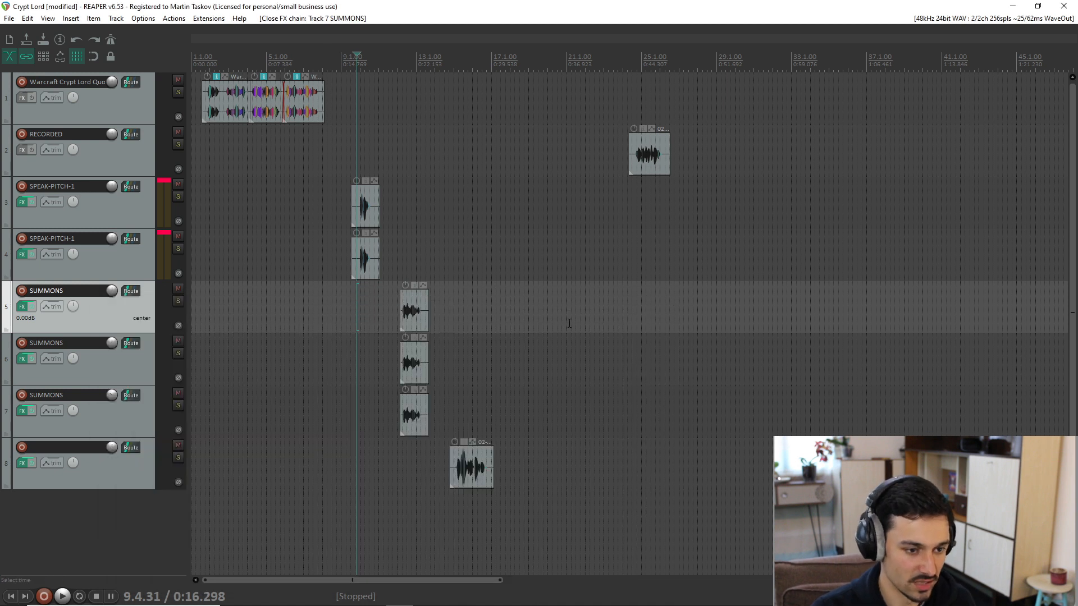
Step: Play the SUMMONS, SPEAK-PITCH-1 and track 8 clips to compare their processed sound
left_click(399, 457)
key("space")
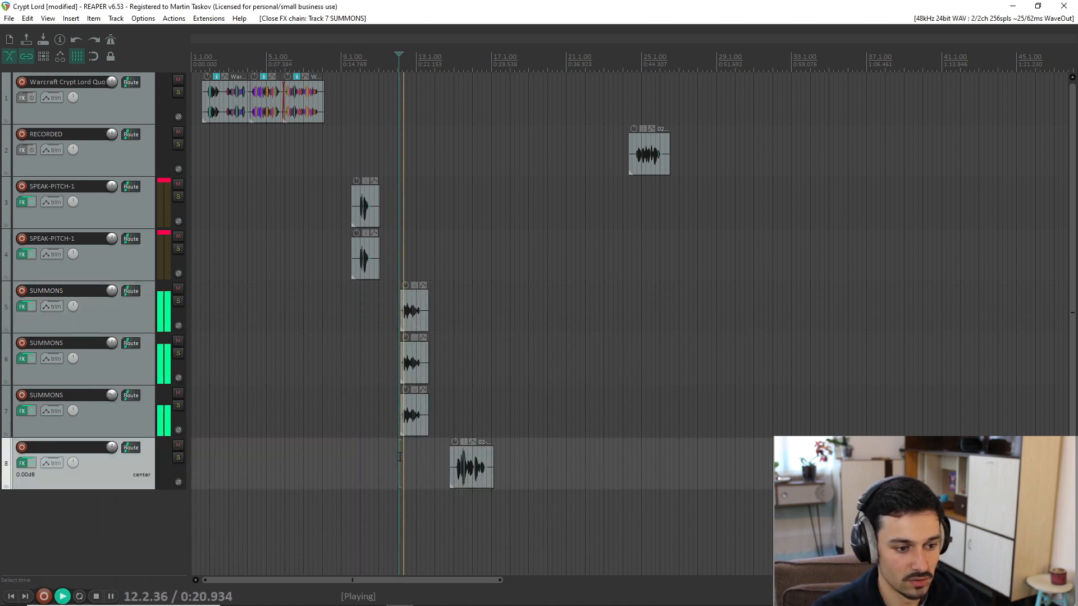
left_click(360, 289)
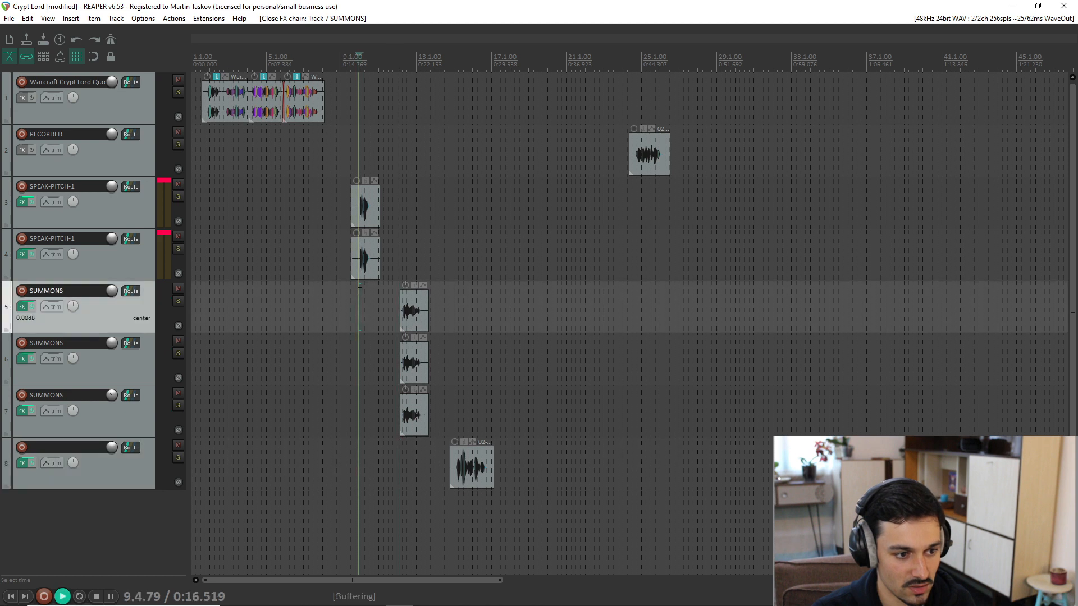
left_click(453, 508)
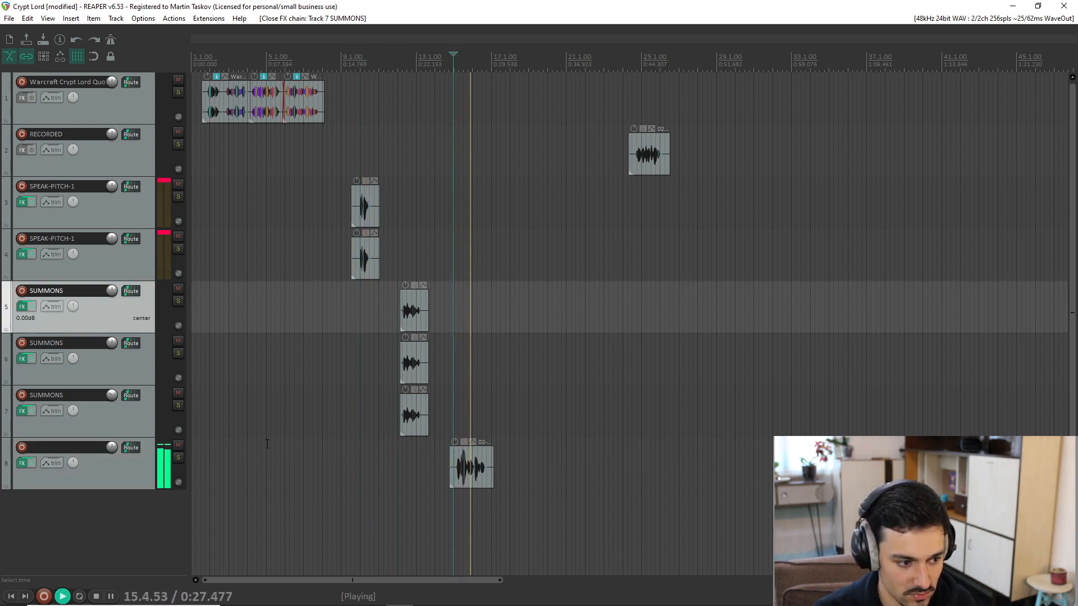
key("space")
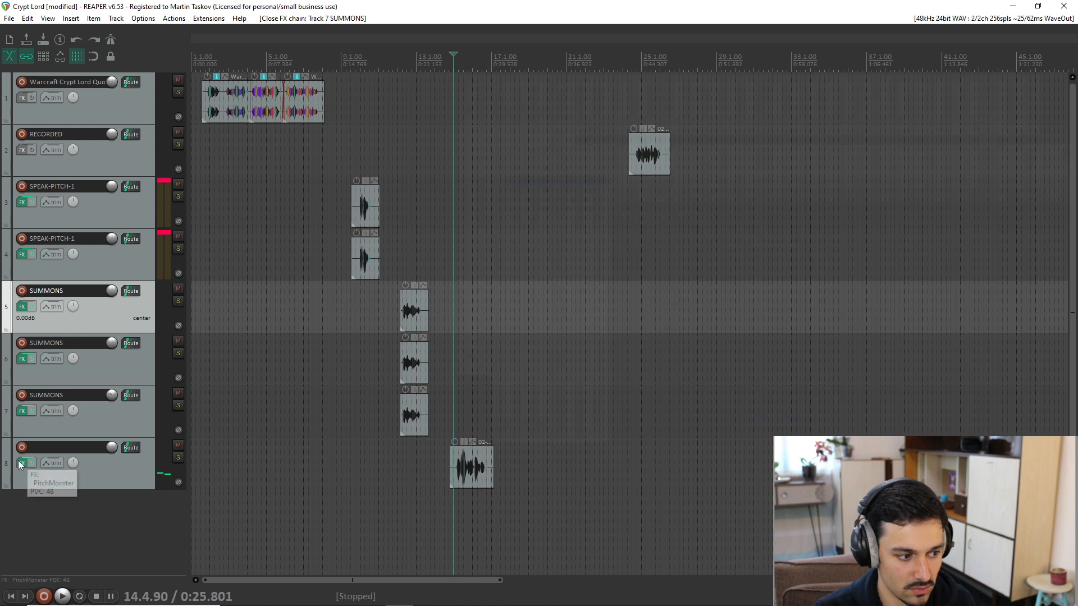
Step: Copy the MetaFlanger effect from the track 6 SUMMONS chain to track 8
left_click(21, 463)
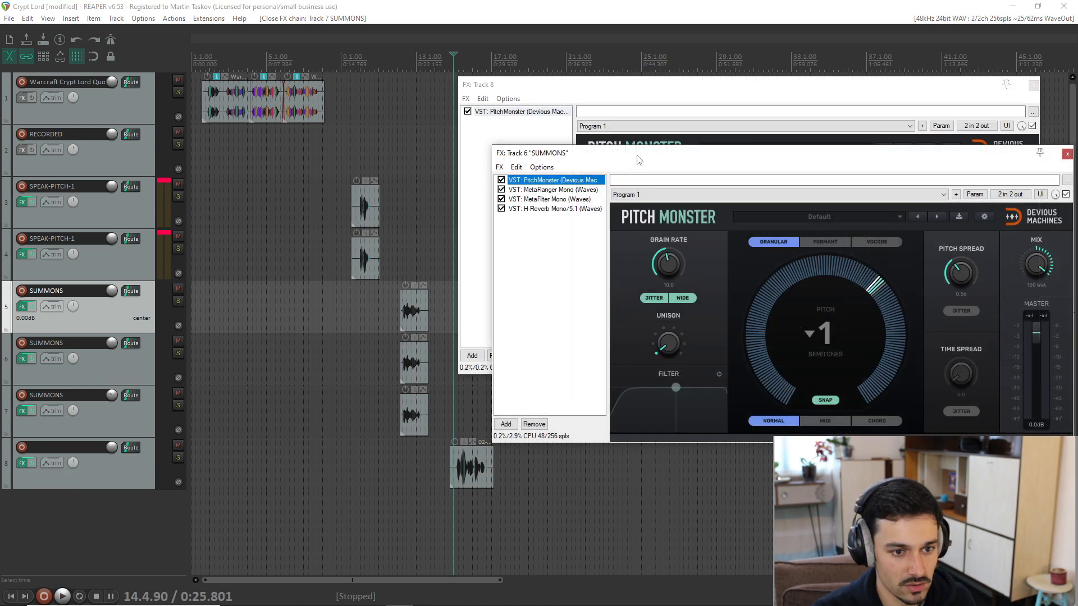
left_click_drag(637, 161, 730, 211)
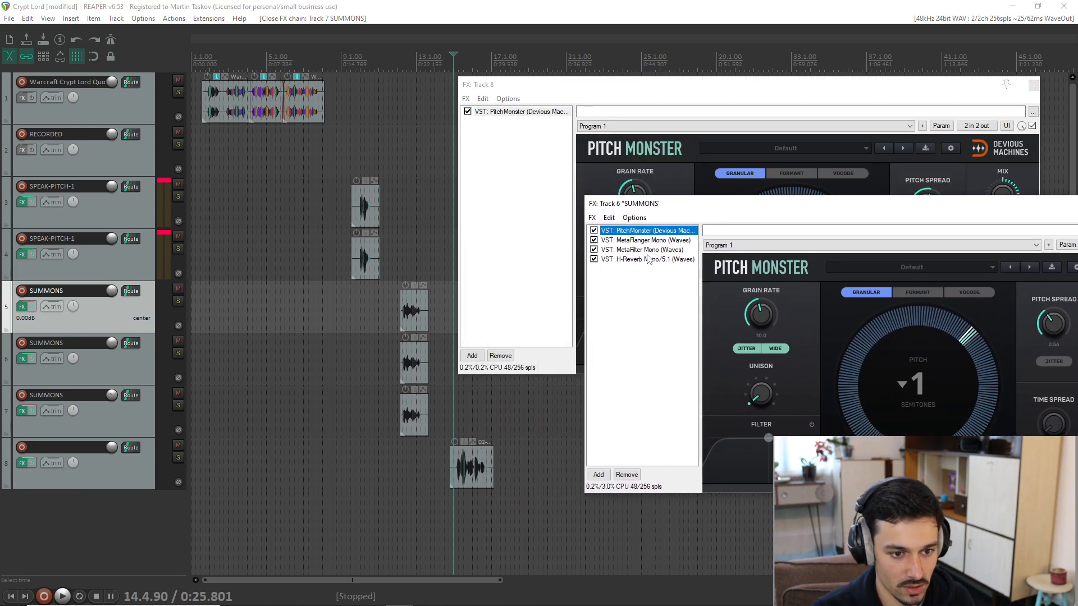
left_click(646, 240)
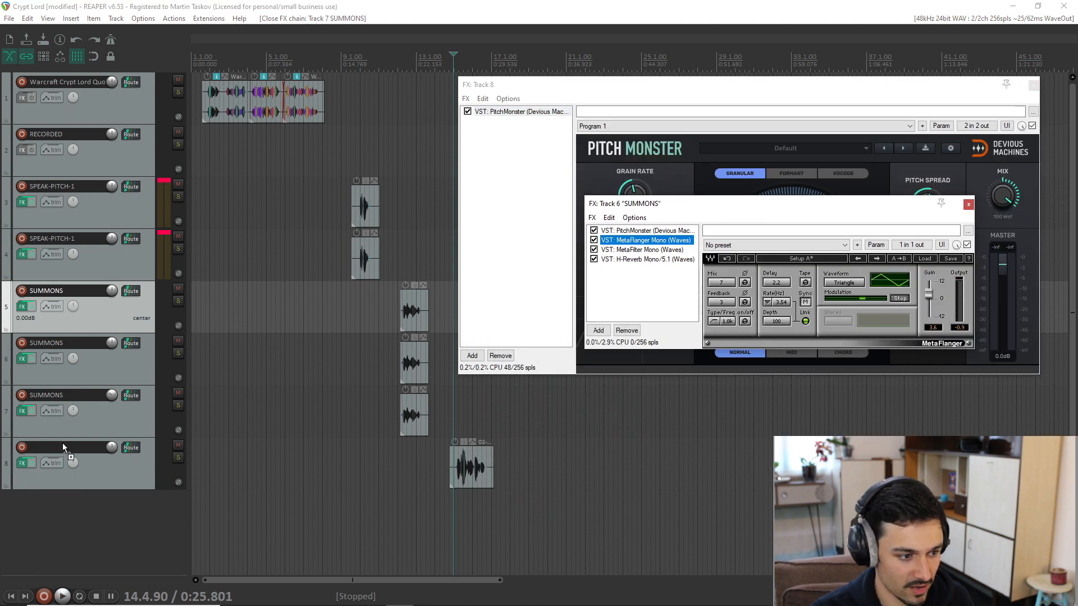
left_click_drag(25, 462, 25, 463)
left_click(660, 284)
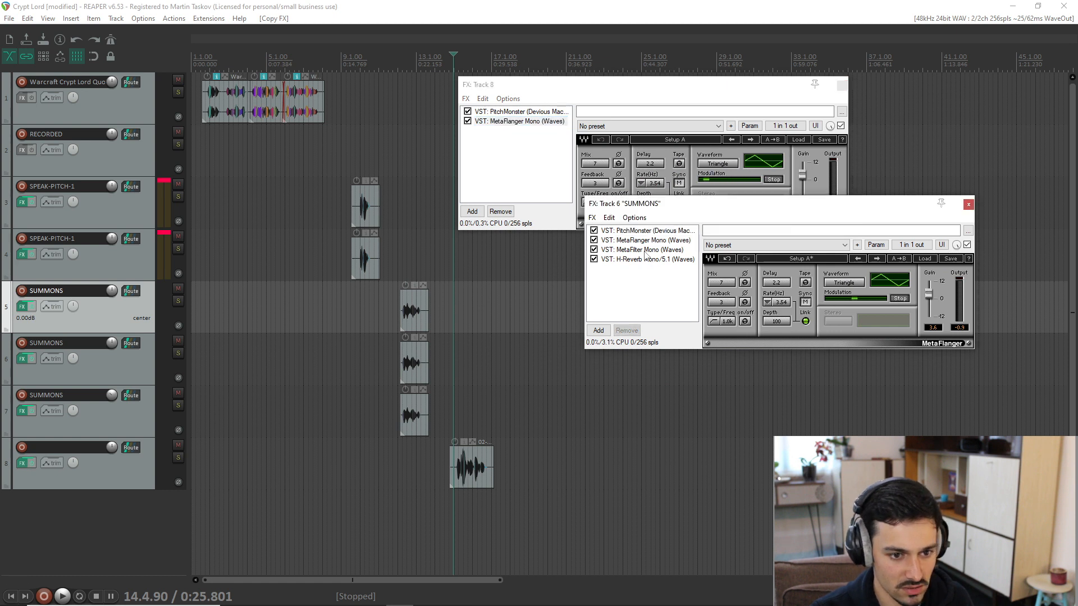
Step: Copy the MetaFilter effect from the track 6 SUMMONS chain to track 8
left_click_drag(644, 250, 1, 427)
left_click_drag(18, 463, 21, 463)
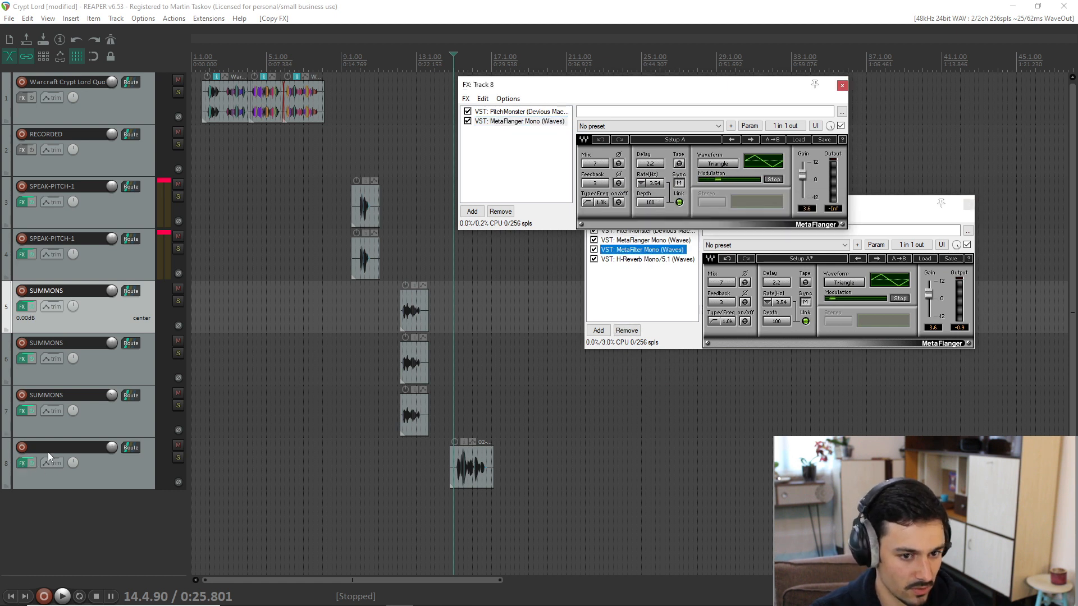
left_click(998, 206)
left_click(623, 279)
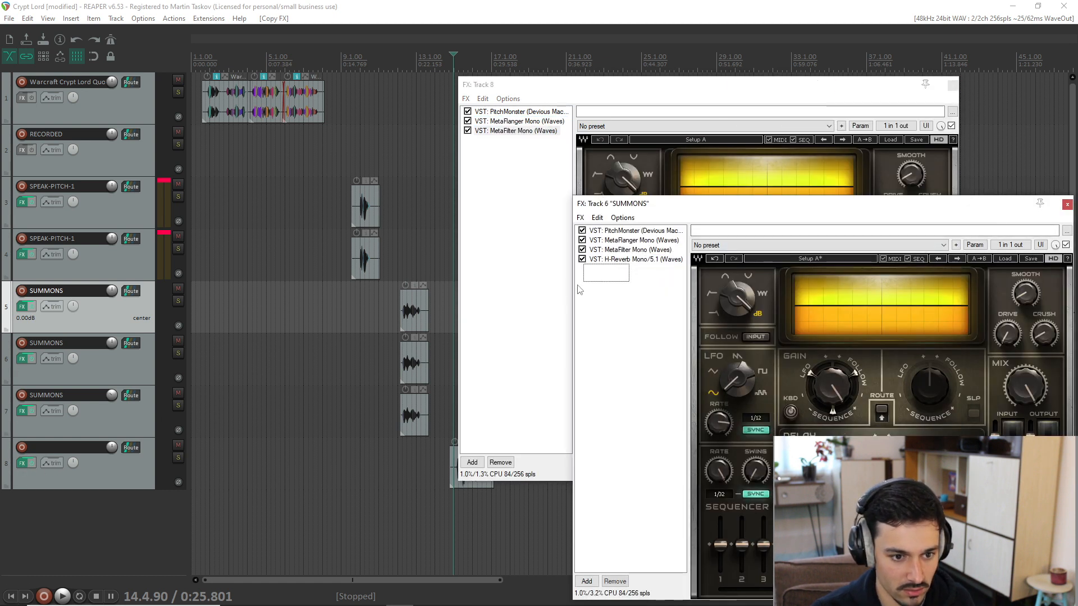
Step: Copy the H-Reverb effect from track 6 to track 8 and close both effect chains
left_click_drag(623, 260, 21, 464)
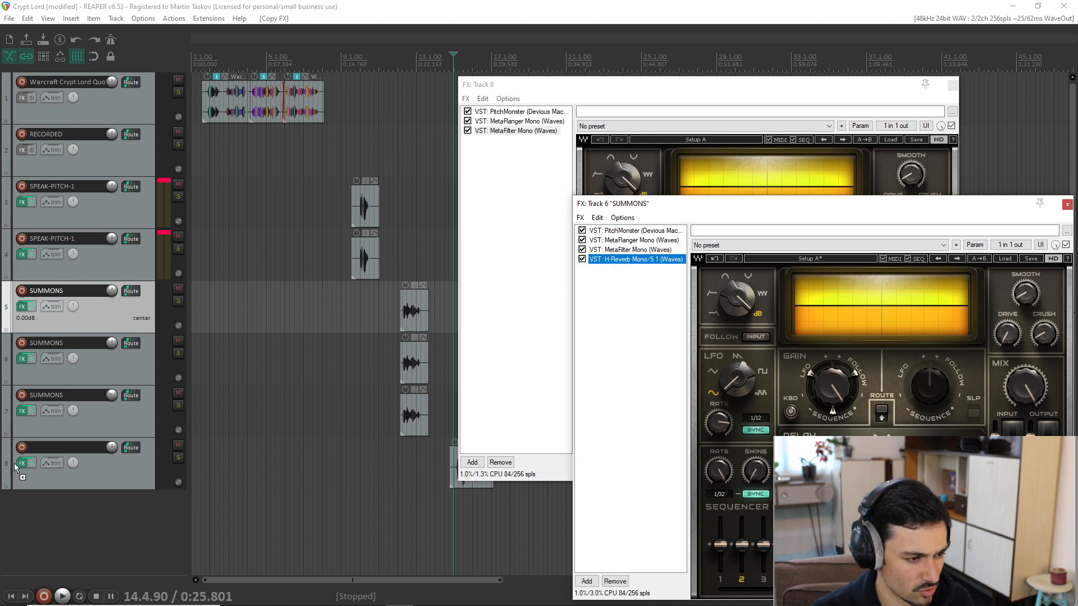
left_click(883, 174)
left_click(939, 85)
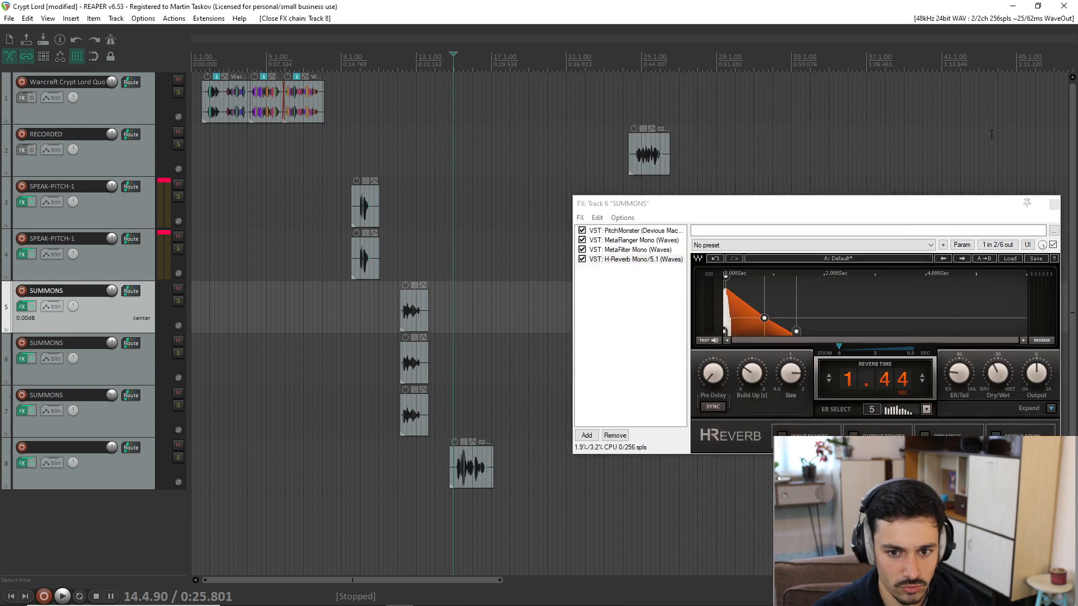
left_click(1054, 204)
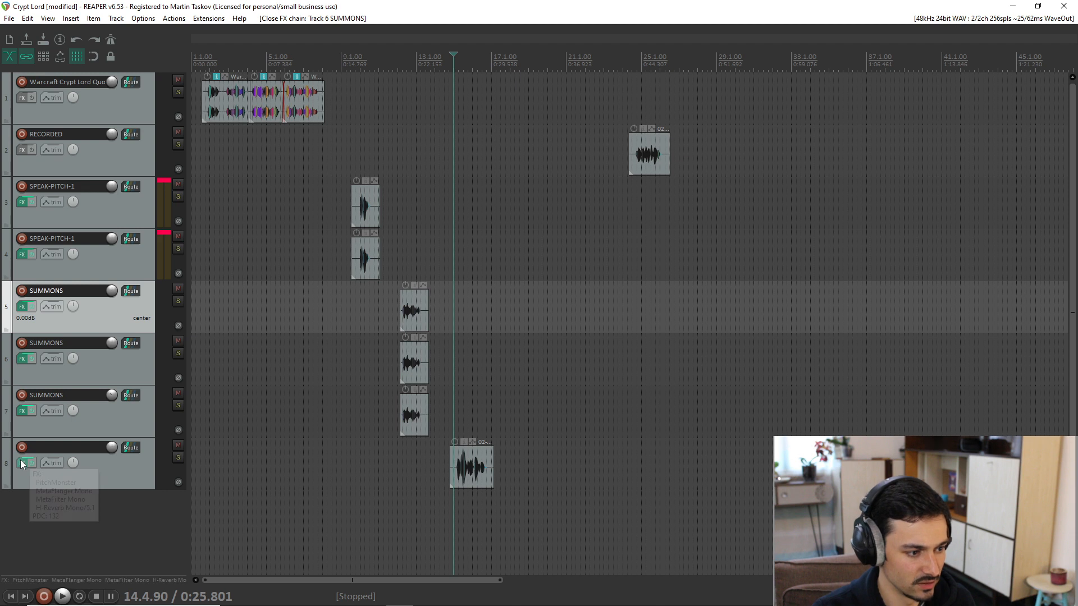
Step: Name track 8 CONSUME
double_click(70, 446)
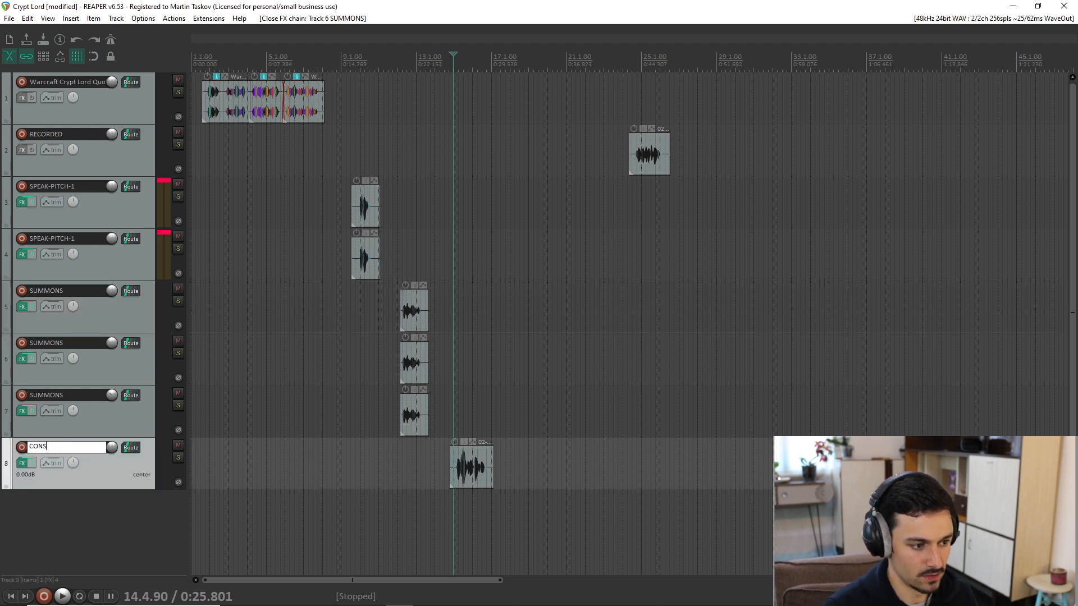
type("CONSUME")
key("Return")
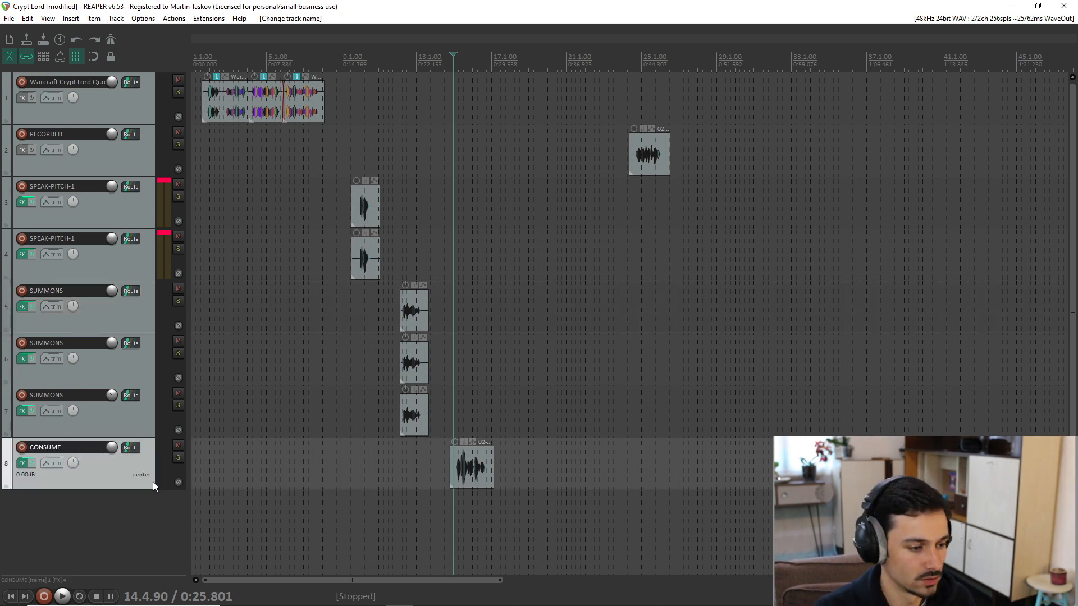
Step: Play the processed CONSUME clip and compare it with the original Warcraft Crypt Lord quote on track 1
key("space")
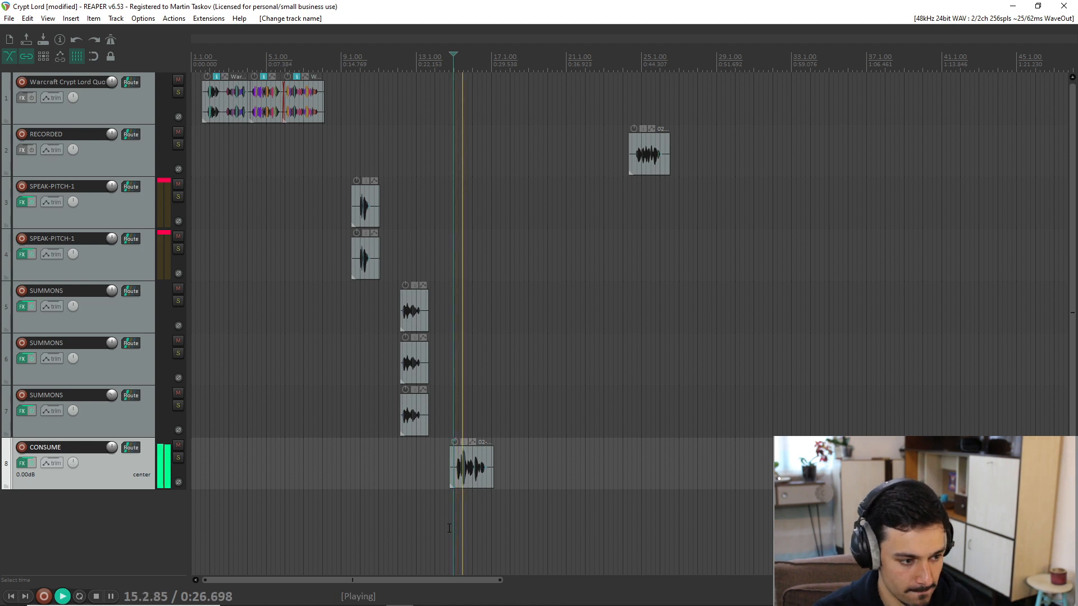
key("space")
left_click(286, 129)
key("space")
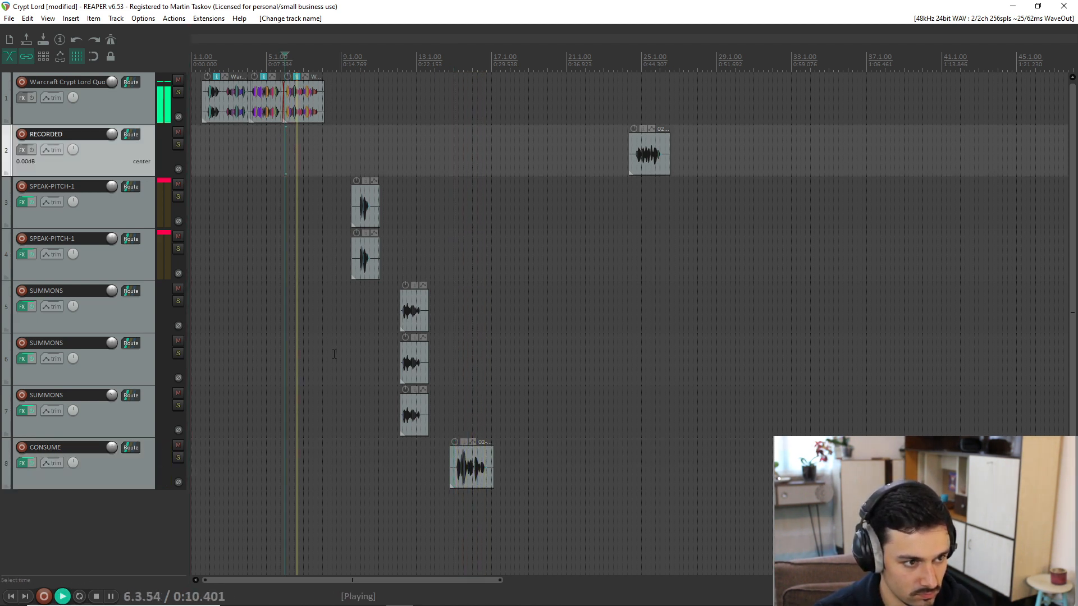
Step: Set the H-Reverb reverb time on the CONSUME track to 1.15 seconds
left_click(22, 464)
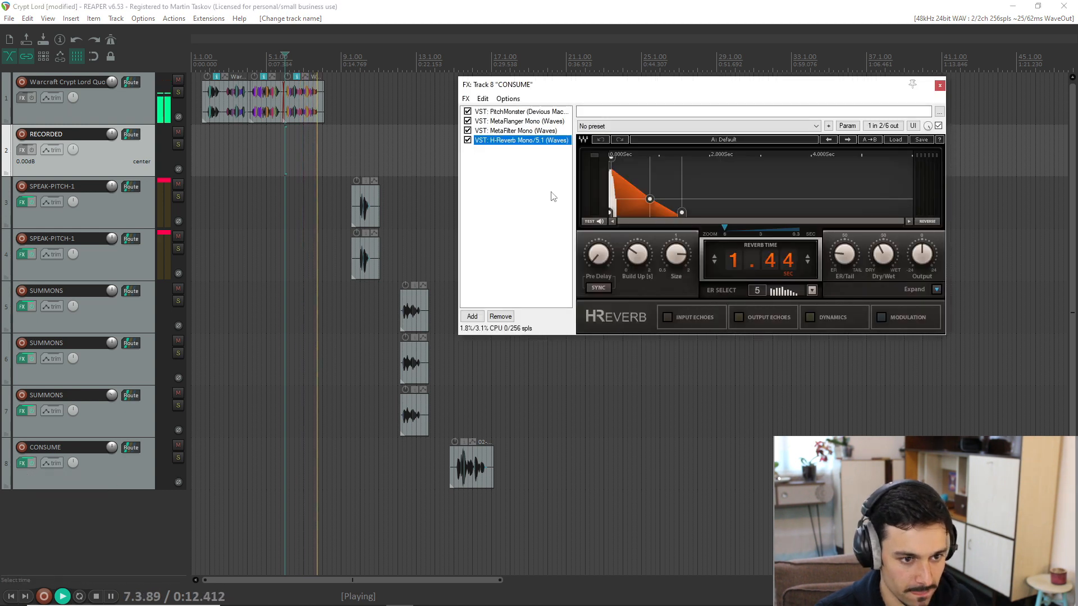
key("space")
left_click_drag(766, 260, 761, 269)
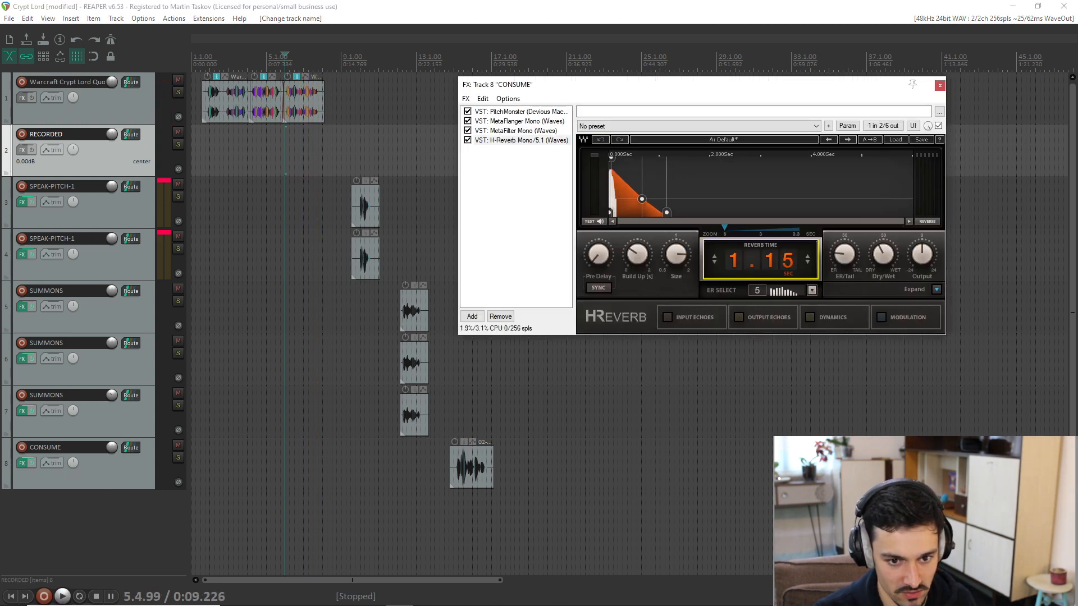
Step: Load the Deep Chamber factory preset in the CONSUME track's H-Reverb and play the clip with it
left_click(895, 139)
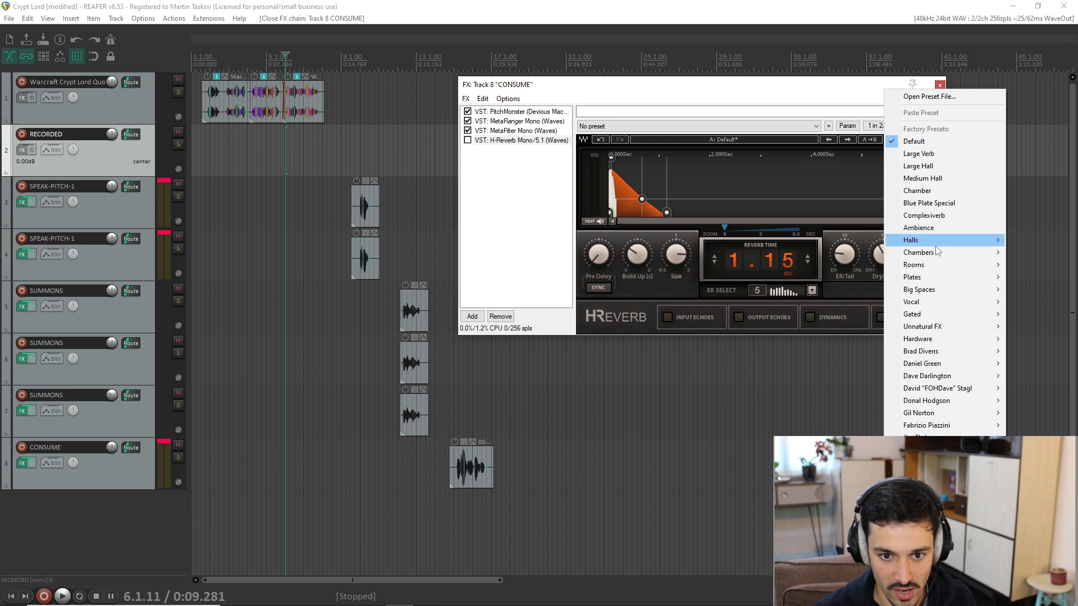
mouse_move(937, 247)
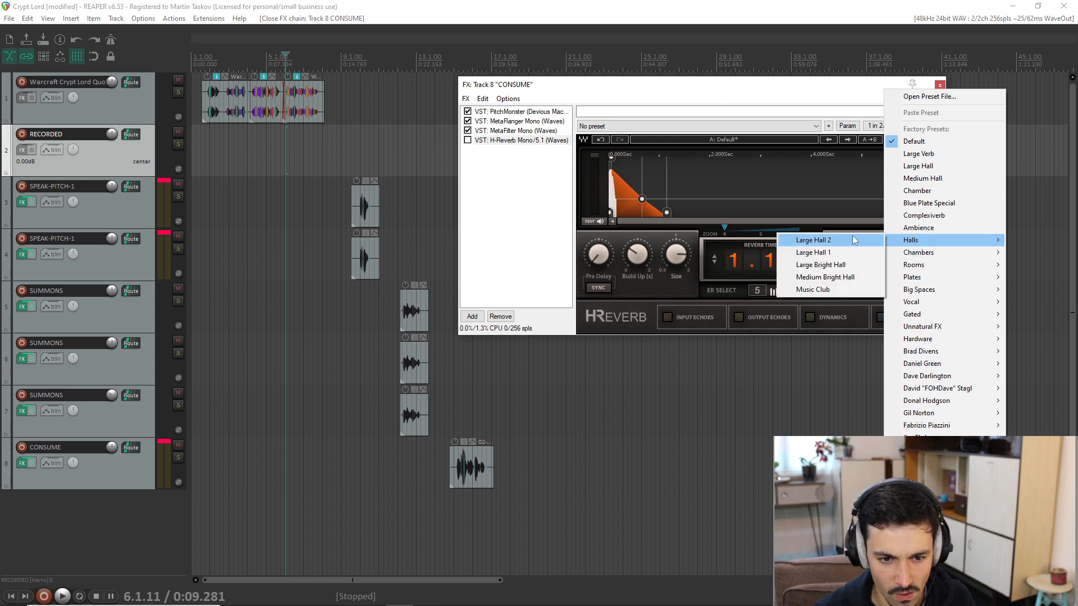
left_click(852, 238)
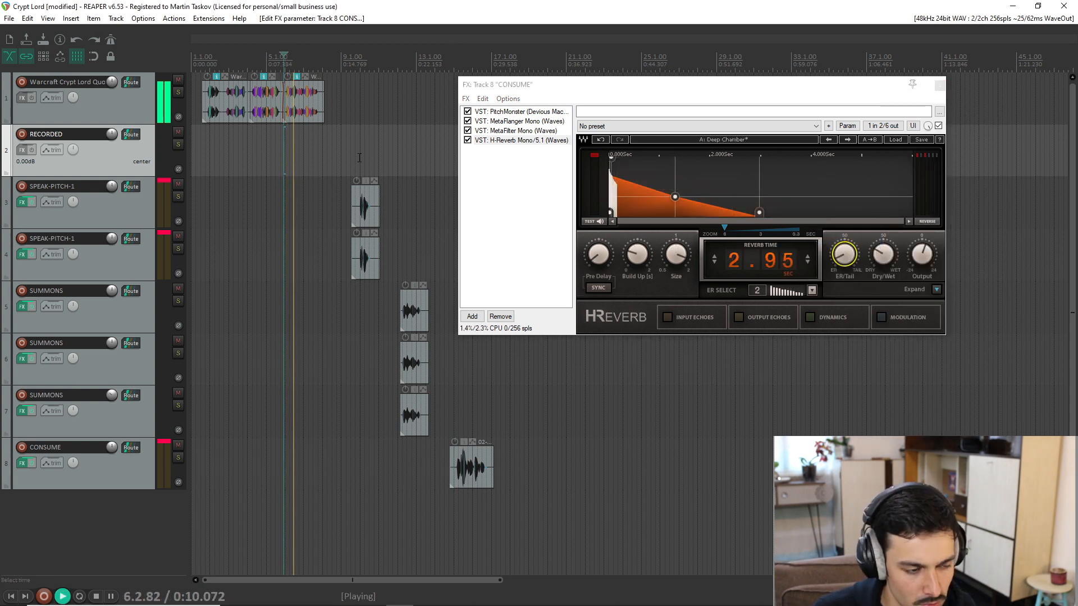
left_click(454, 498)
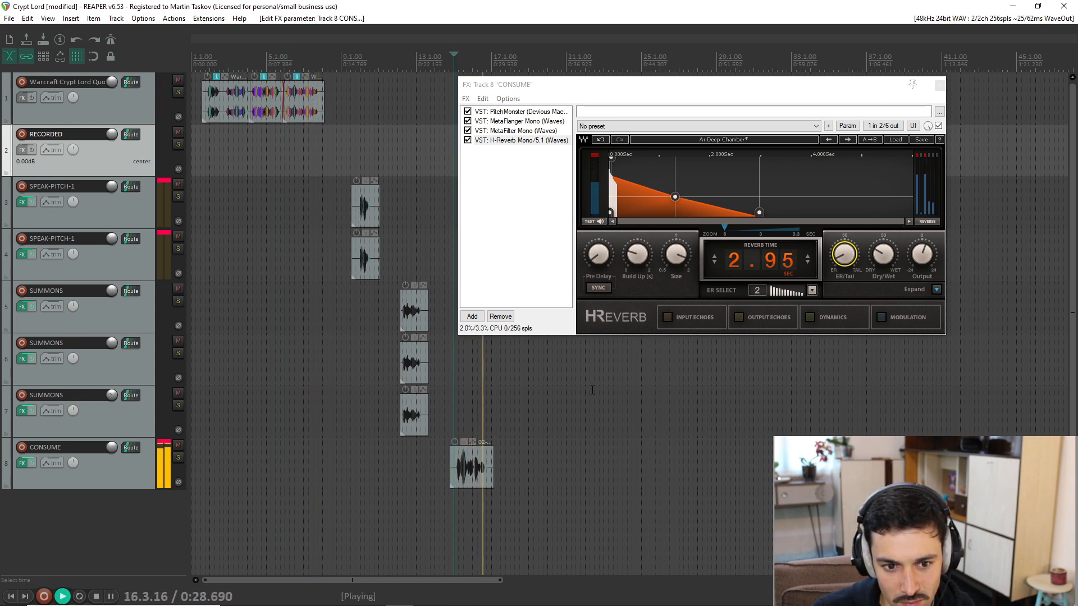
Step: Stop playback, slightly raise the CONSUME track's H-Reverb dry/wet mix, and set its reverb time to 3.03 seconds
key("space")
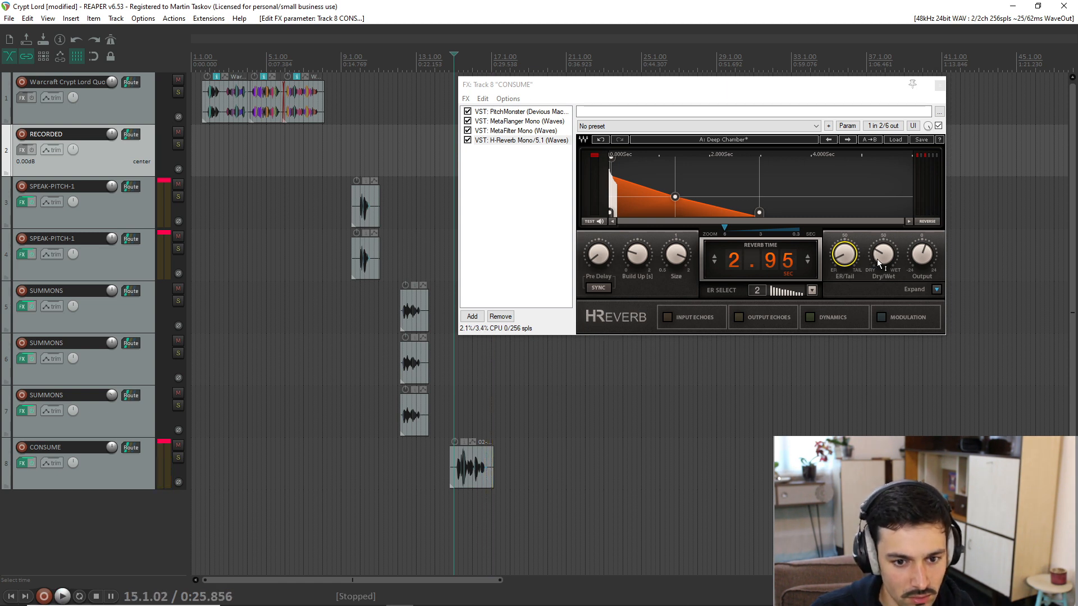
mouse_move(878, 259)
left_mouse_down()
mouse_move(837, 261)
mouse_move(885, 252)
left_mouse_up()
left_click_drag(784, 258, 784, 253)
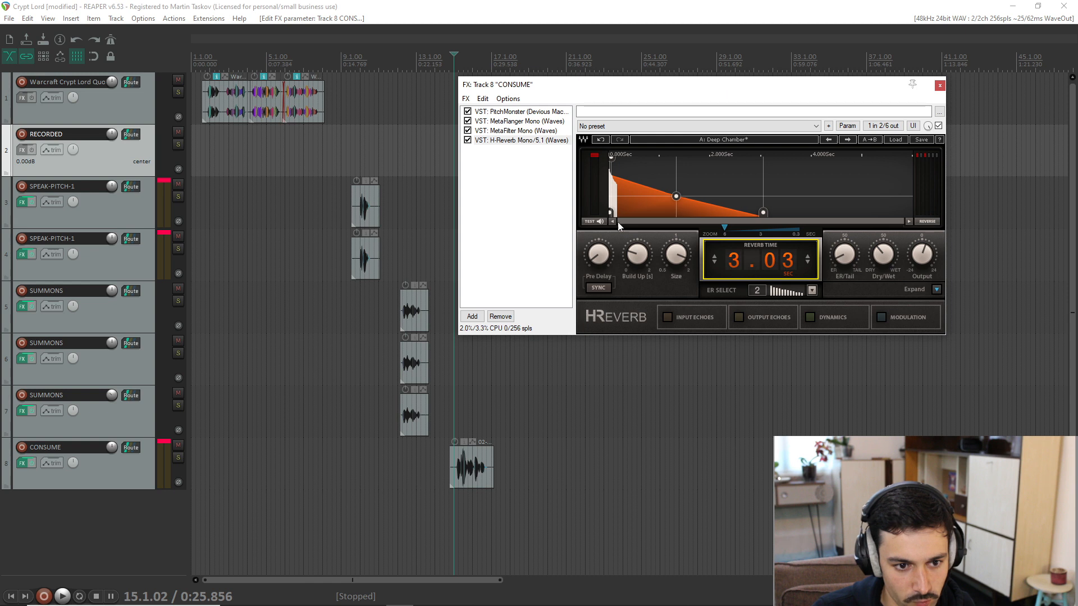
Step: Play the last original Crypt Lord quote on track 1, then the CONSUME clip, to compare their reverb
left_click(286, 132)
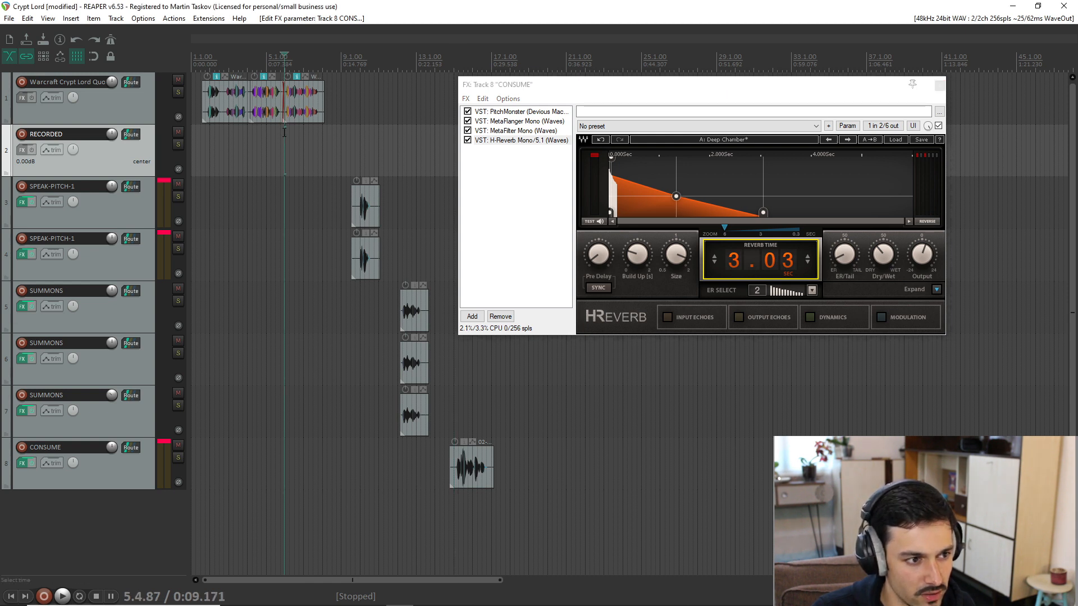
key("space")
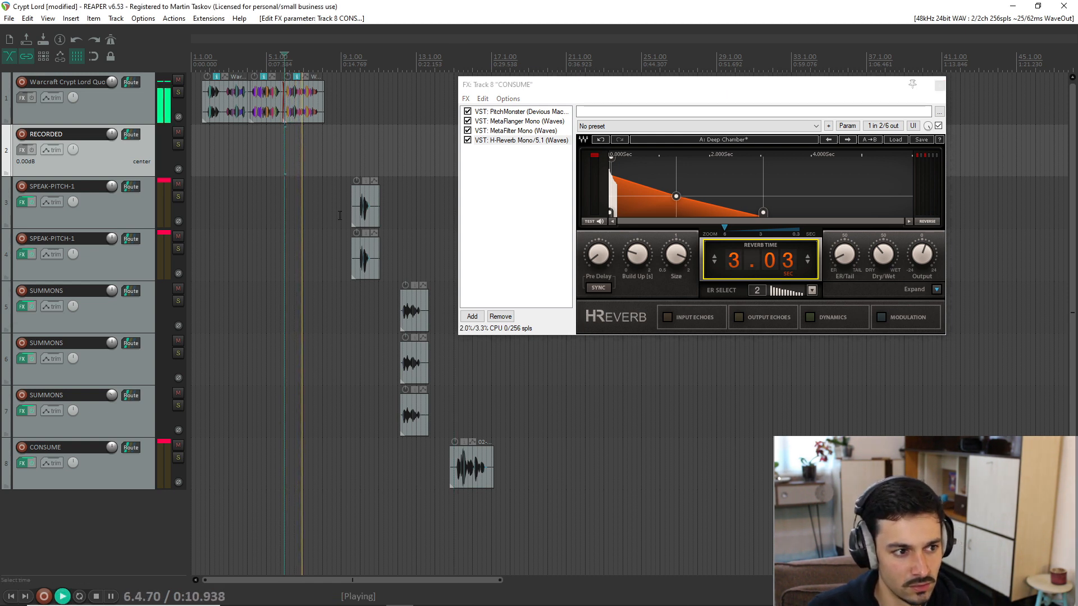
left_click(456, 504)
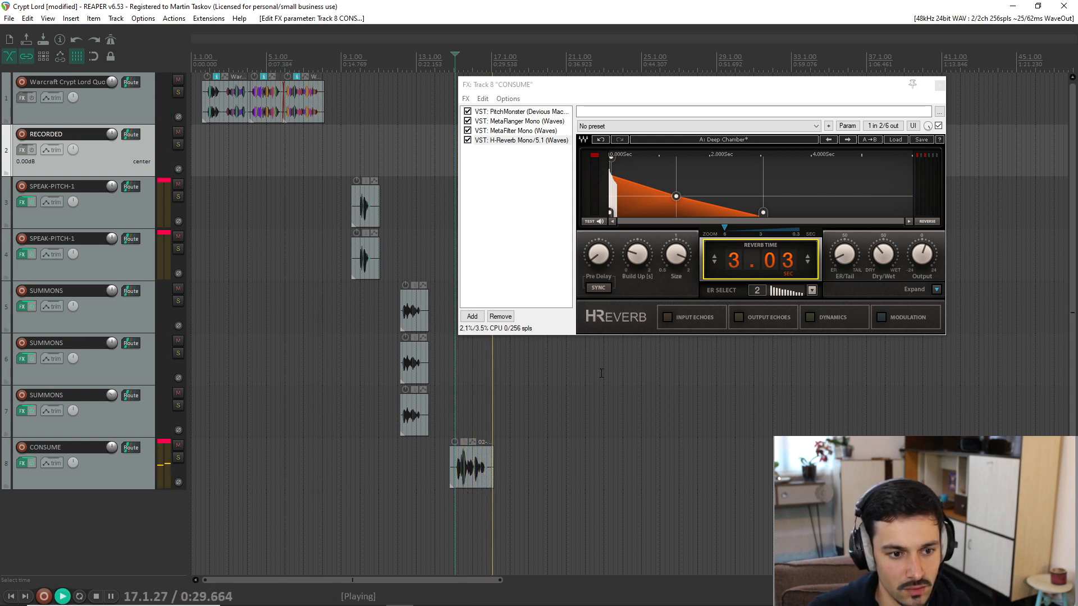
key("space")
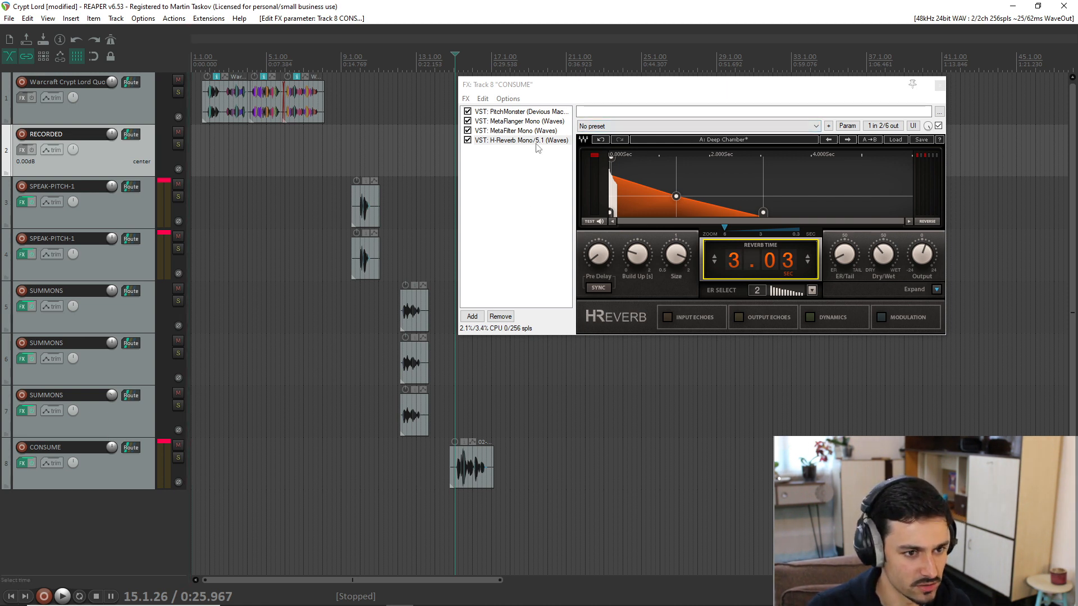
Step: Copy the CONSUME track's H-Reverb with its settings to the effect chains of SUMMONS tracks 7, 6 and 5
left_click_drag(537, 146, 513, 153)
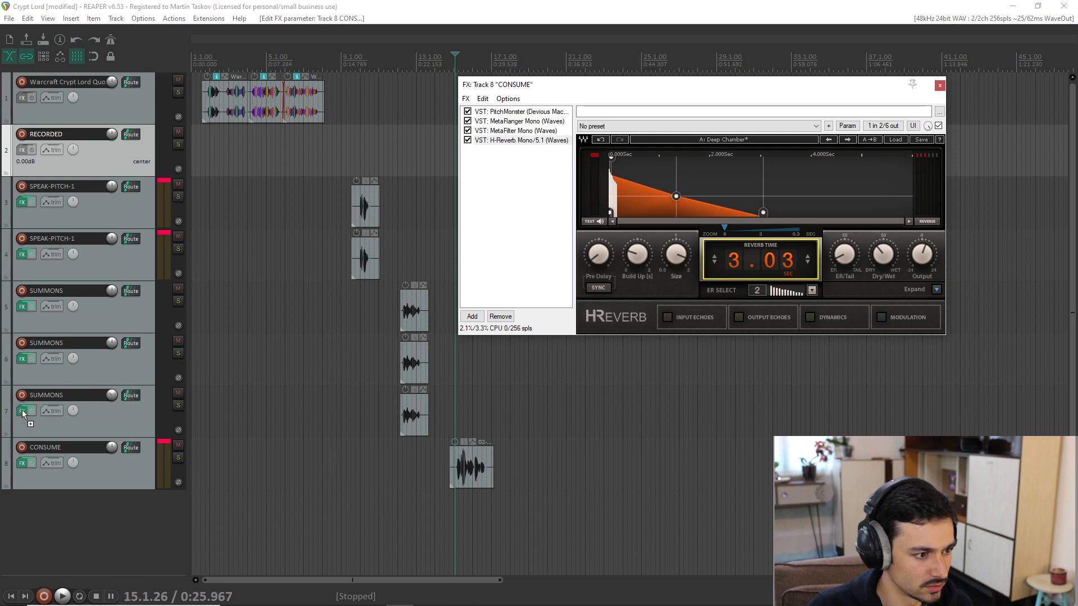
left_click_drag(22, 410, 22, 410)
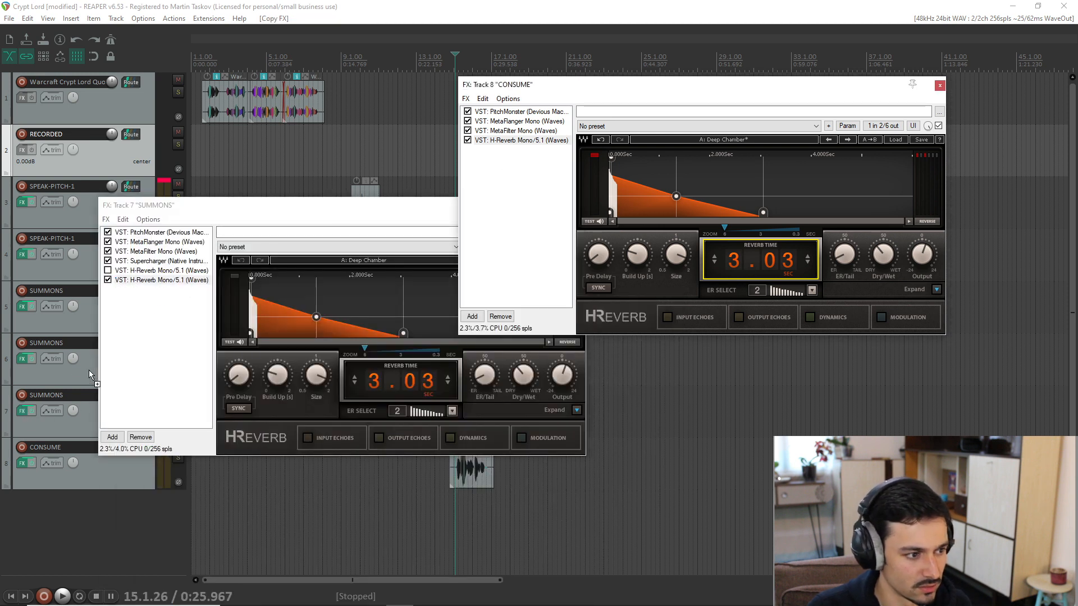
left_click_drag(89, 375, 22, 360)
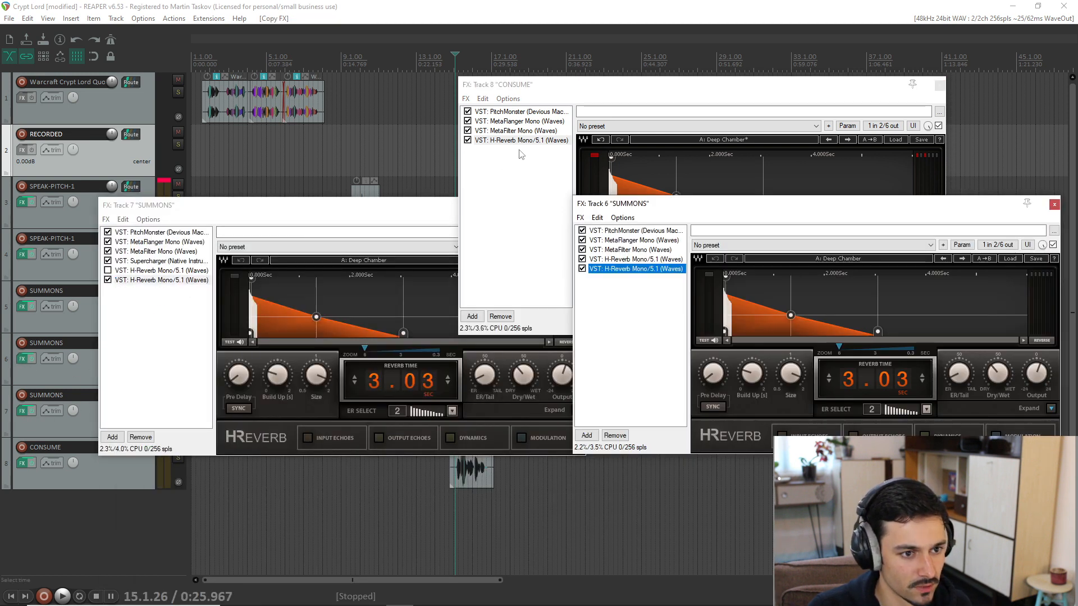
left_click_drag(531, 143, 91, 316)
left_click_drag(23, 306, 24, 306)
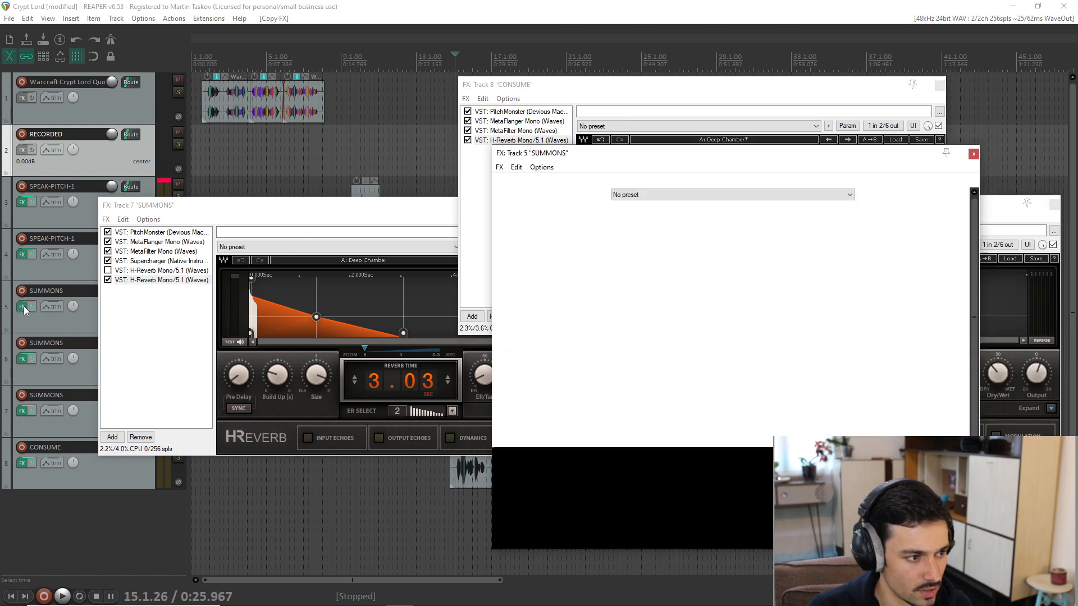
left_click(973, 153)
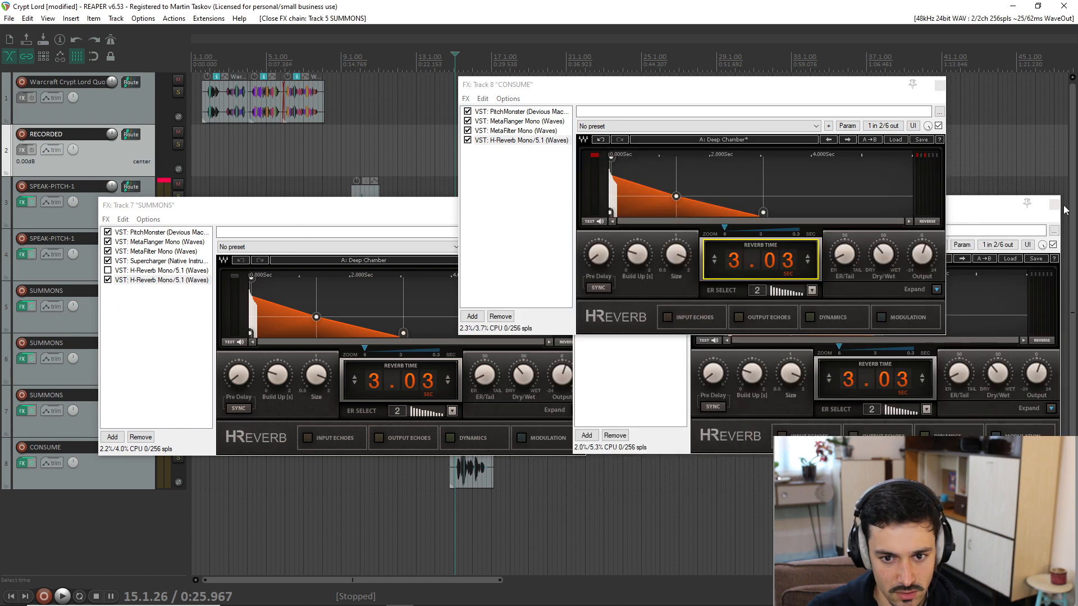
Step: Play the SUMMONS, SPEAK-PITCH-1 and CONSUME clips to check how the processed voice lines sound together
key("space")
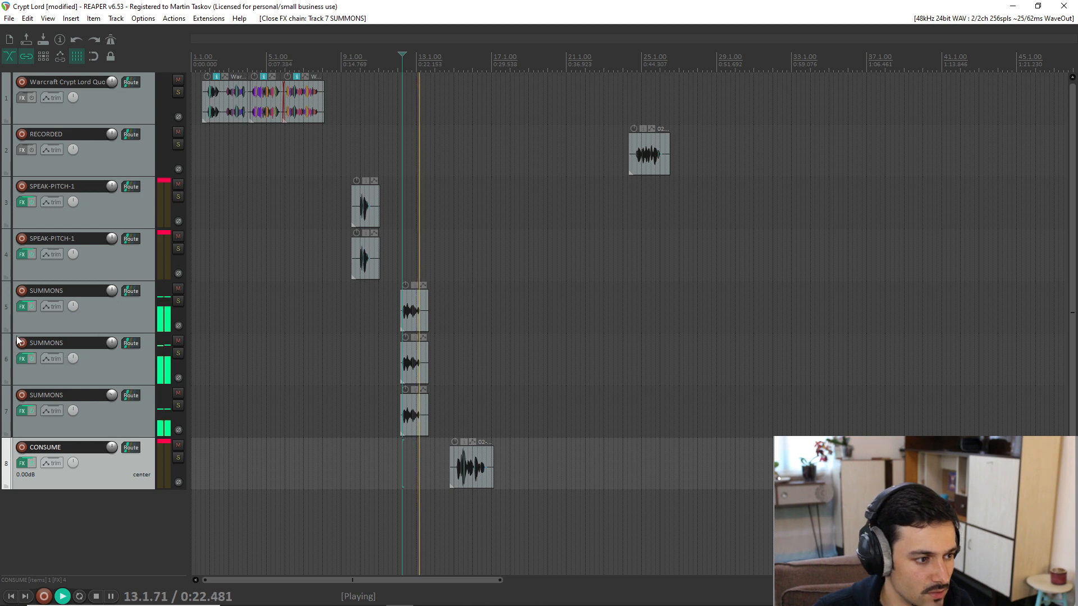
key("space")
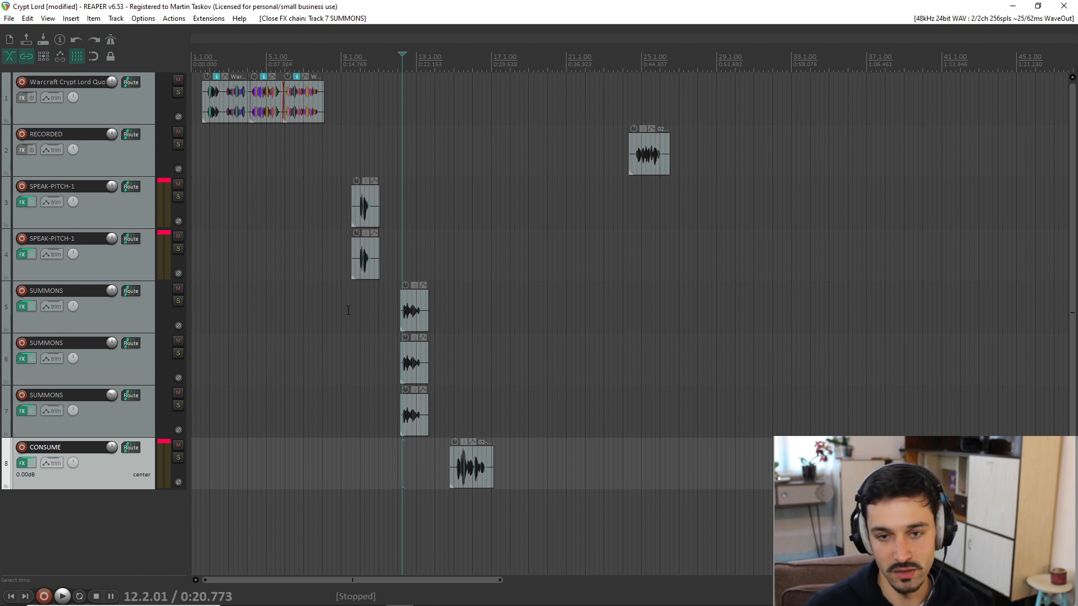
left_click(358, 296)
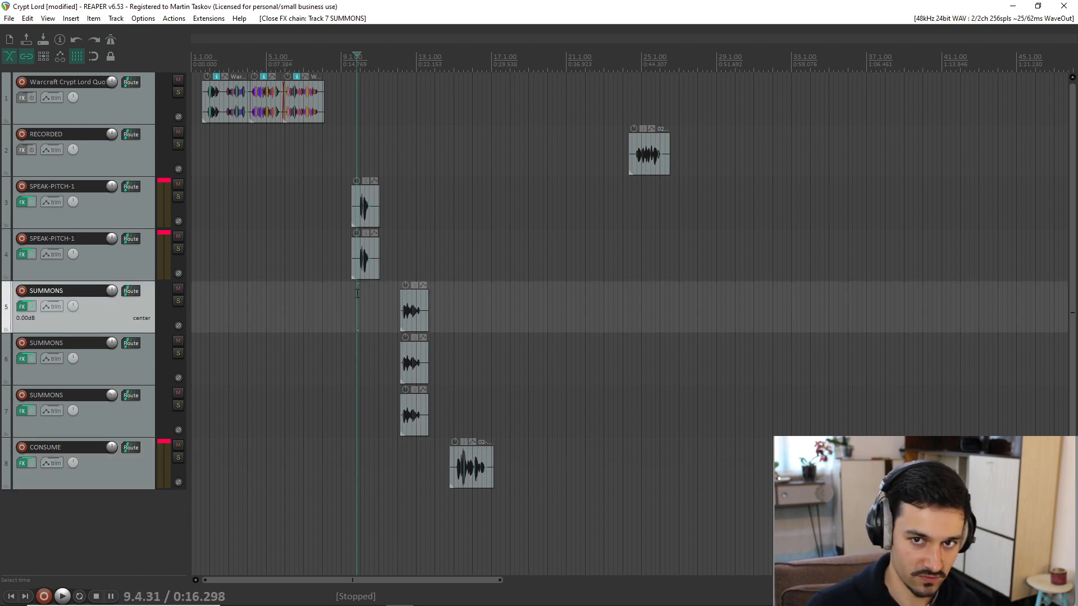
left_click(408, 264)
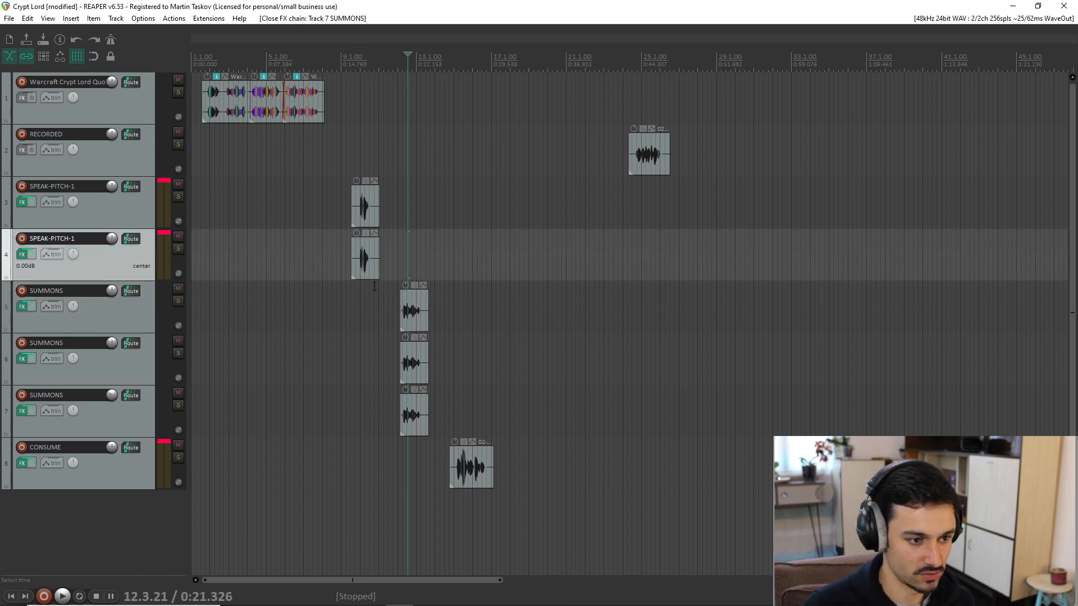
left_click(359, 303)
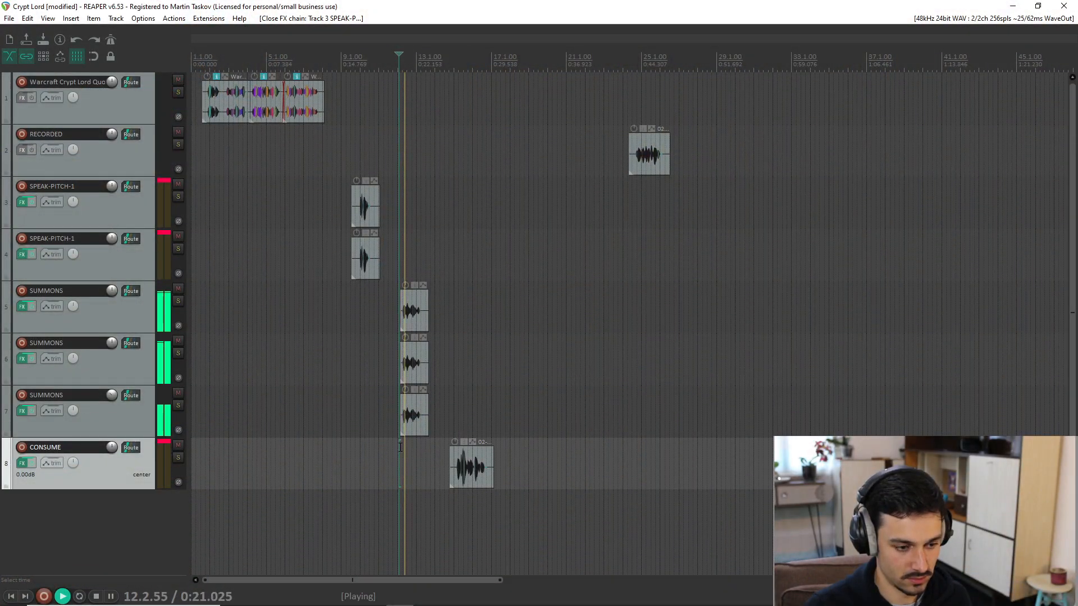
left_click(362, 303)
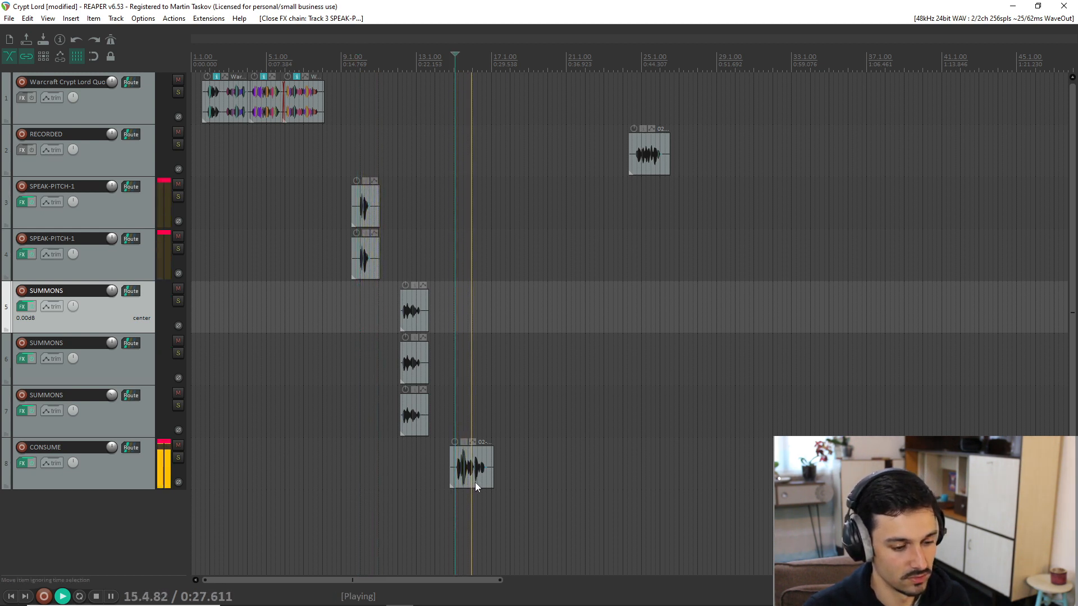
key("space")
Step: Duplicate the CONSUME track with its clip and effects
left_click(131, 485)
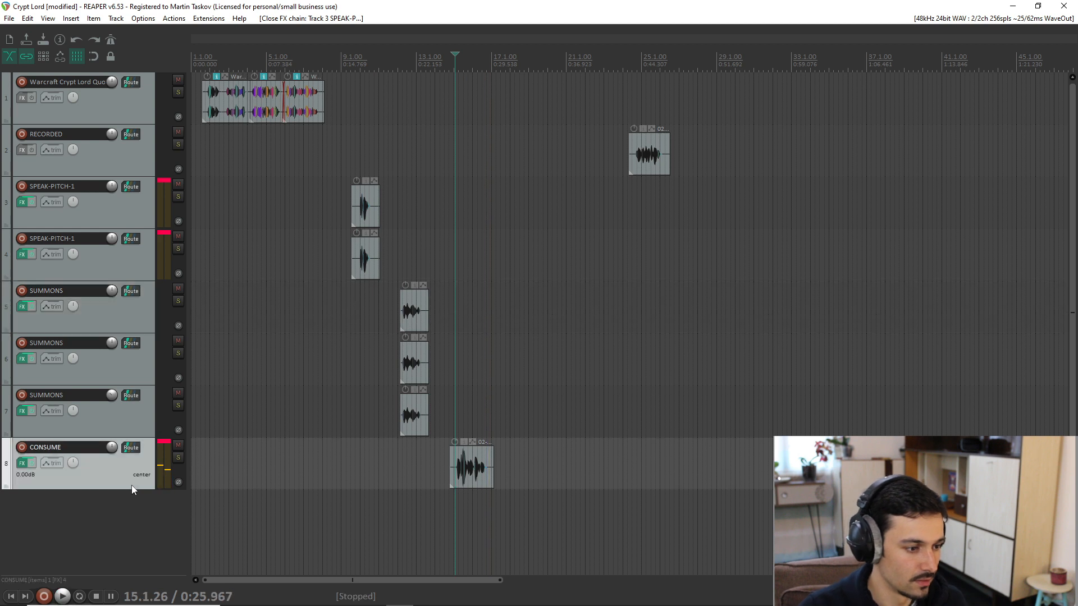
right_click(130, 475)
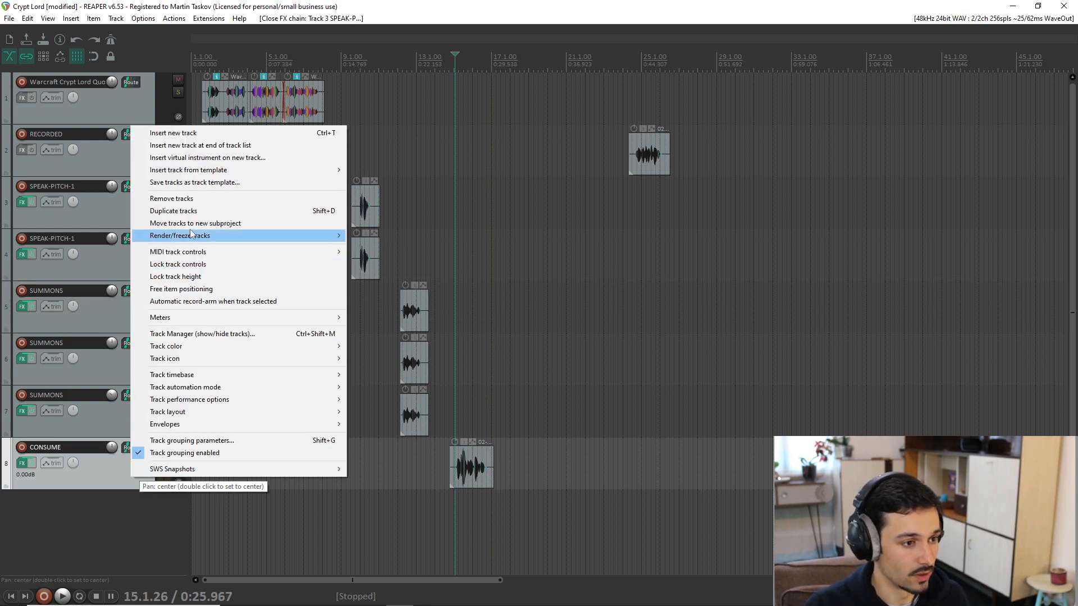
left_click(210, 214)
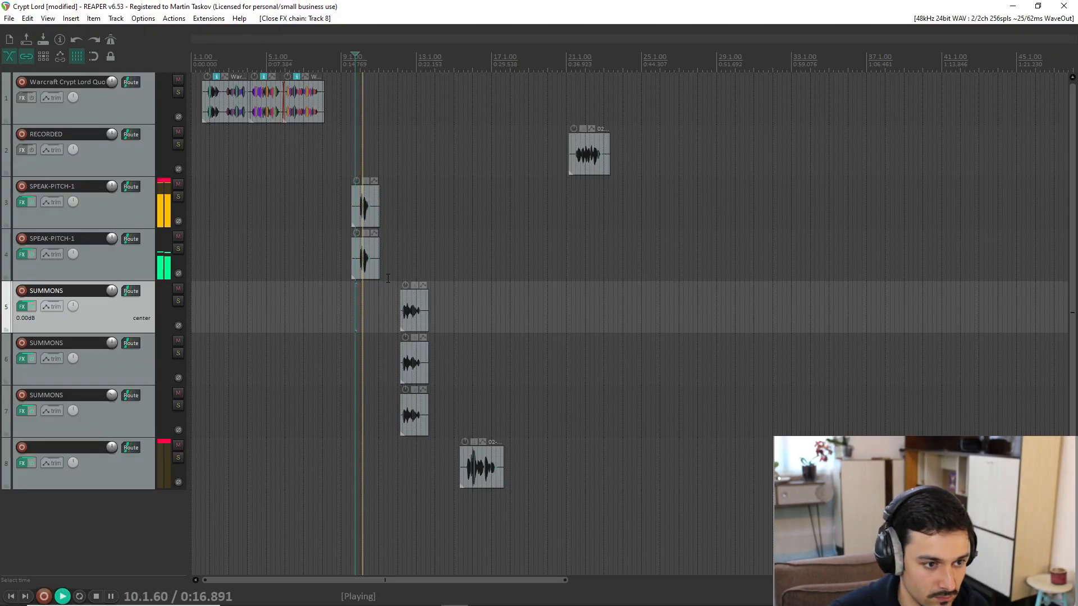
Step: Play the layered SUMMONS clips and the clip on track 8 to compare their sound
left_click(401, 442)
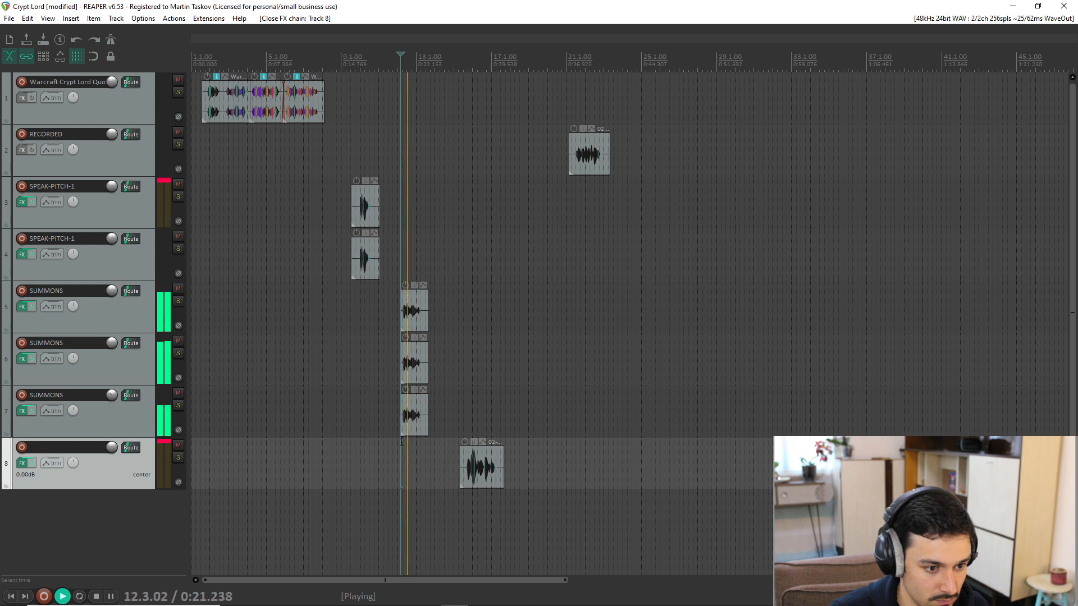
left_click(467, 507)
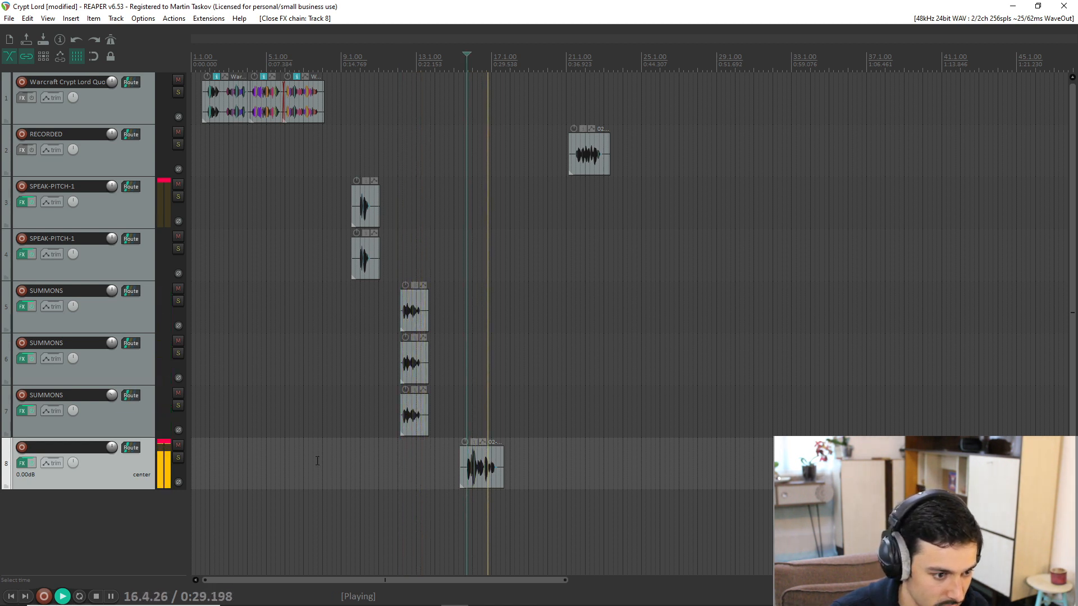
key("space")
Step: Set the PitchMonster pitch on track 8 to -2 semitones and play the clip with it
left_click(26, 465)
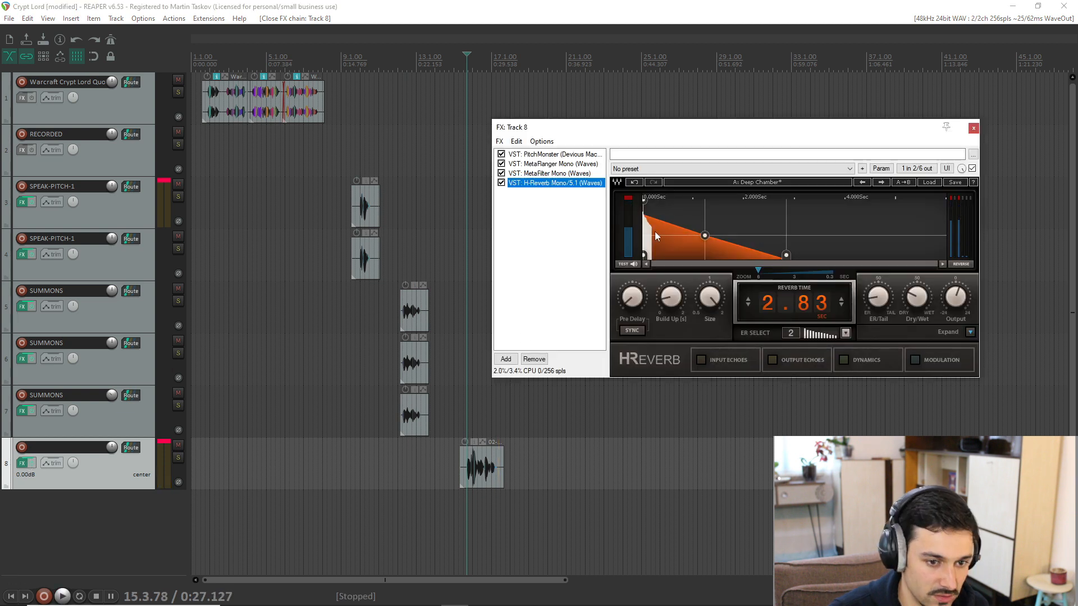
left_click(510, 154)
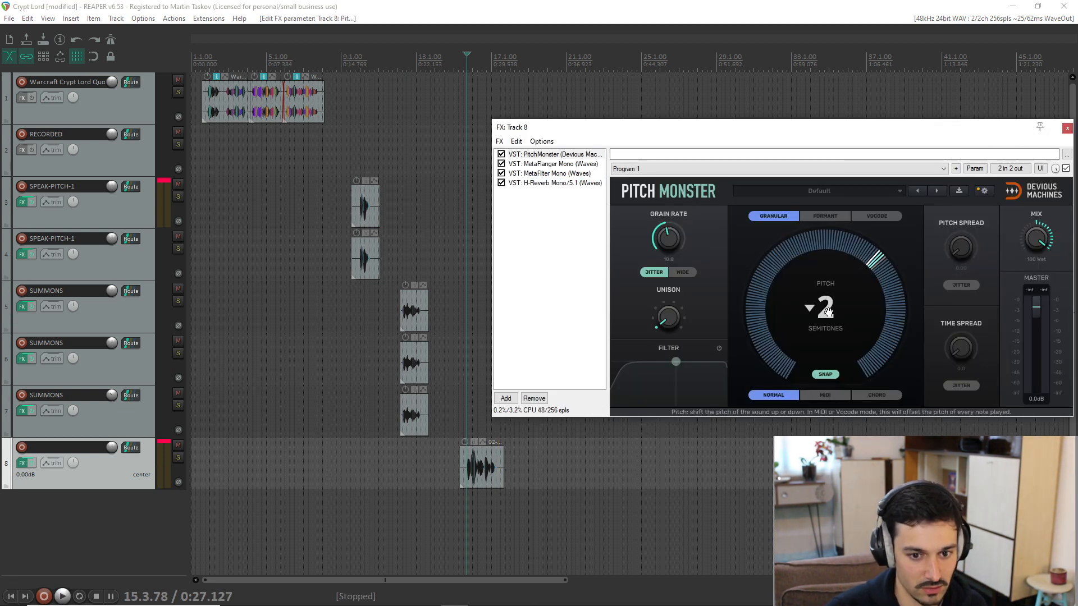
key("space")
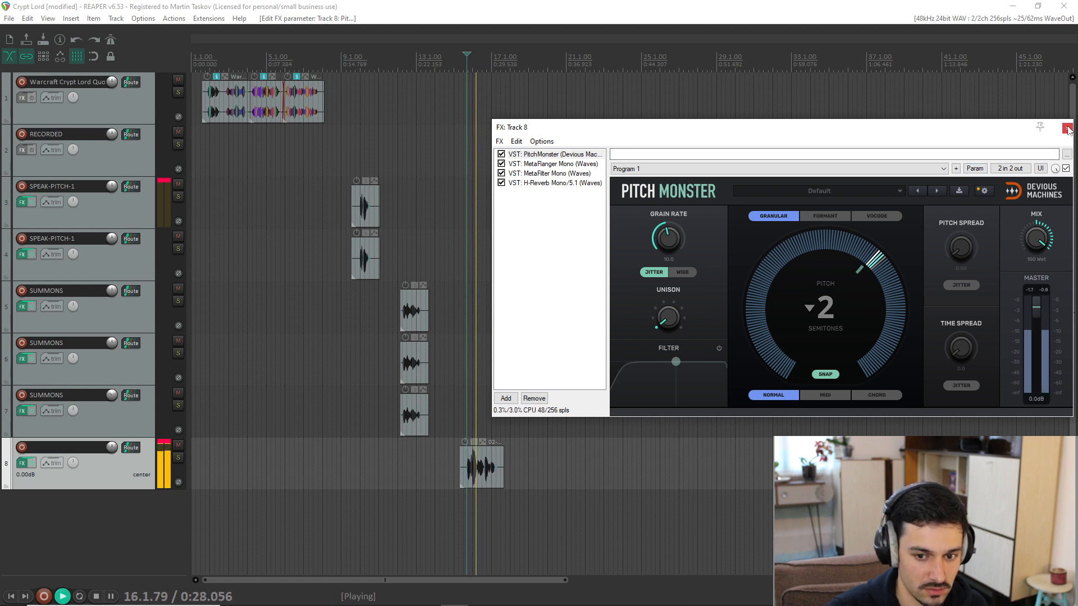
left_click(1068, 129)
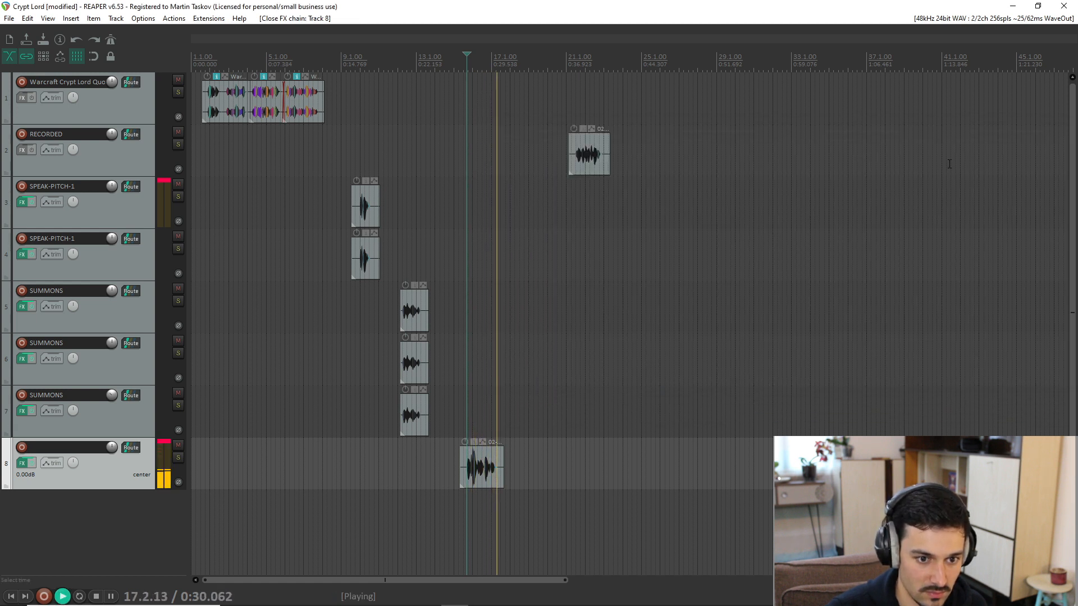
Step: Stop playback and duplicate track 8 with its clip and effects
key("ctrl+s")
right_click(102, 480)
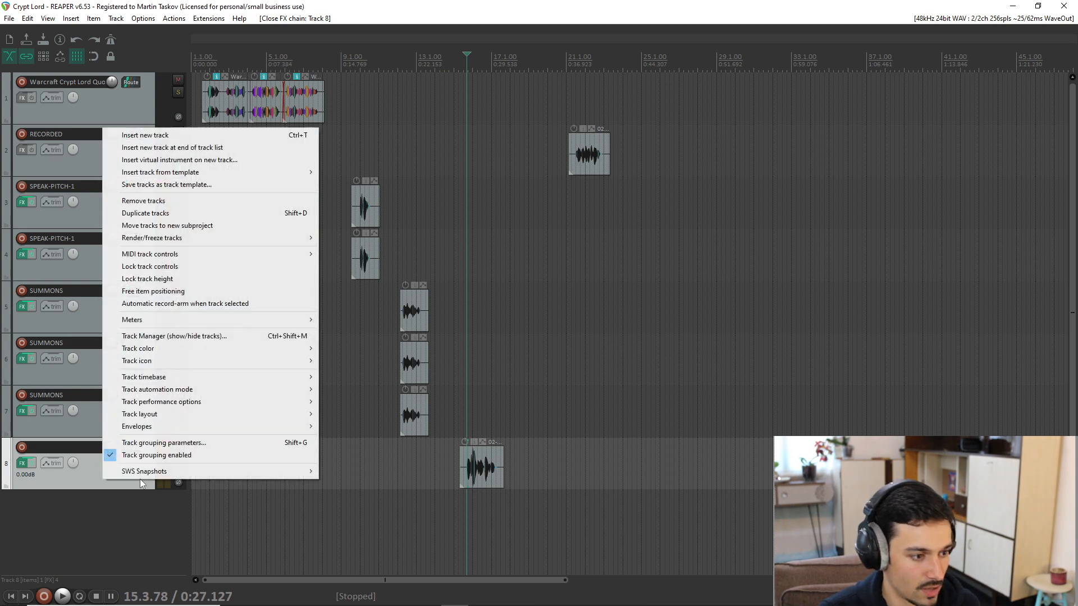
left_click(145, 213)
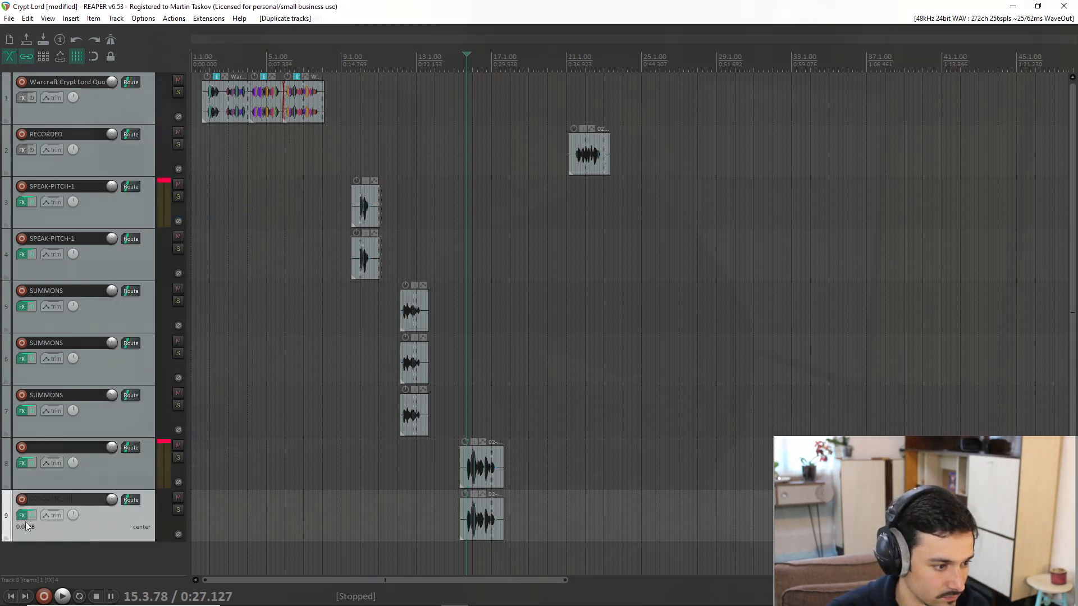